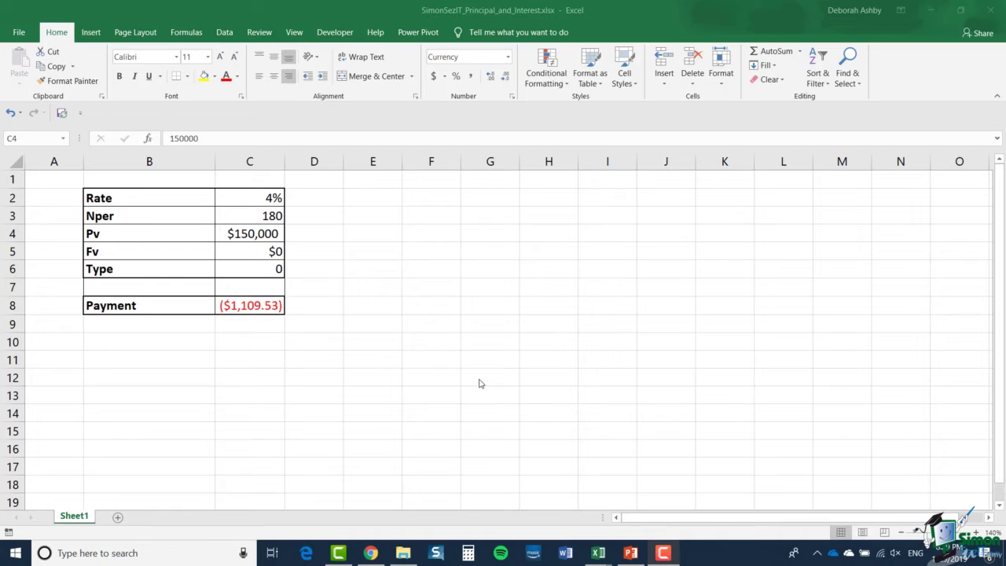
Enter the period numbers 1 in cell E2 and 2 in cell E3
{"action": "left_click", "coordinate": [282, 306]}
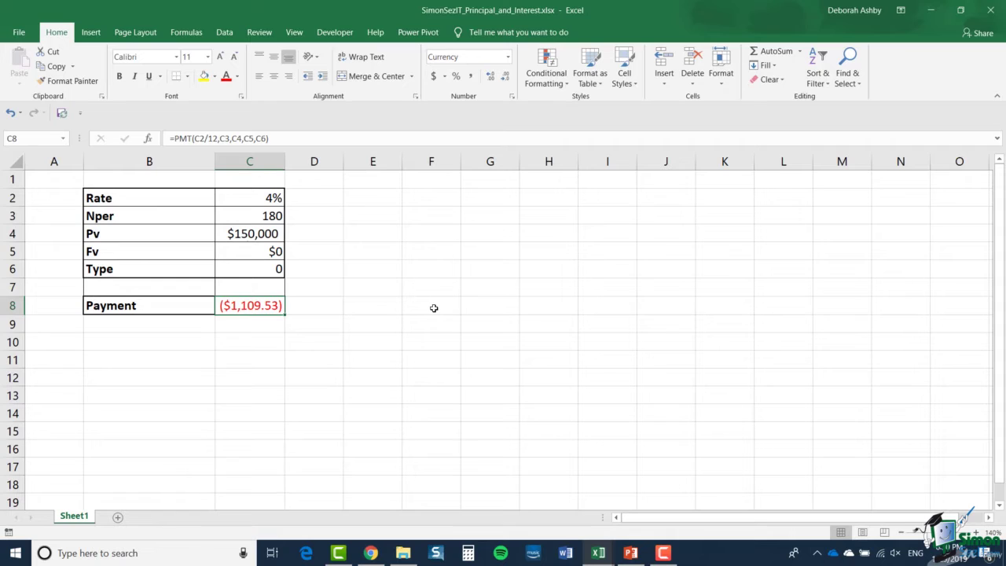
{"action": "left_click", "coordinate": [372, 198]}
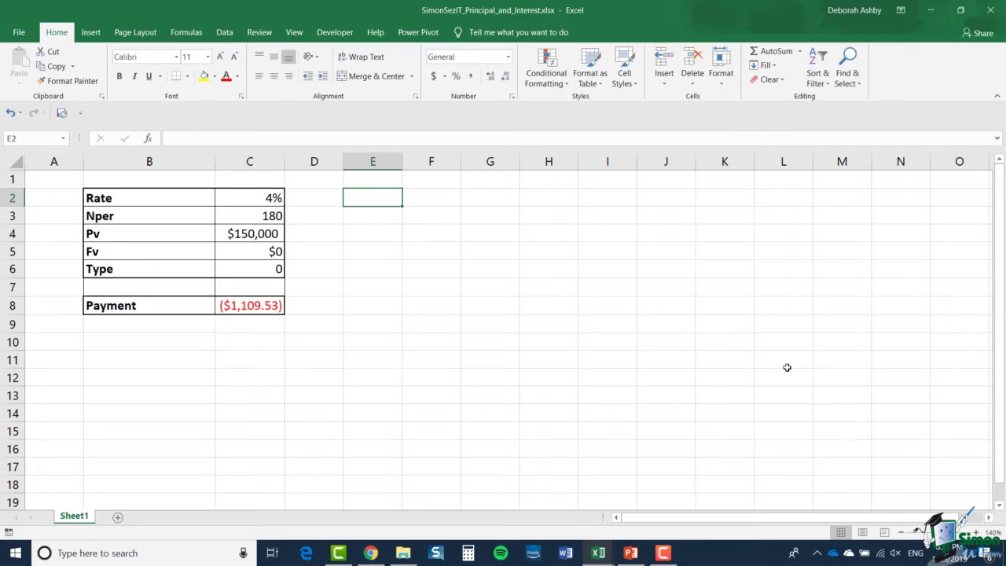
{"action": "type", "text": "1"}
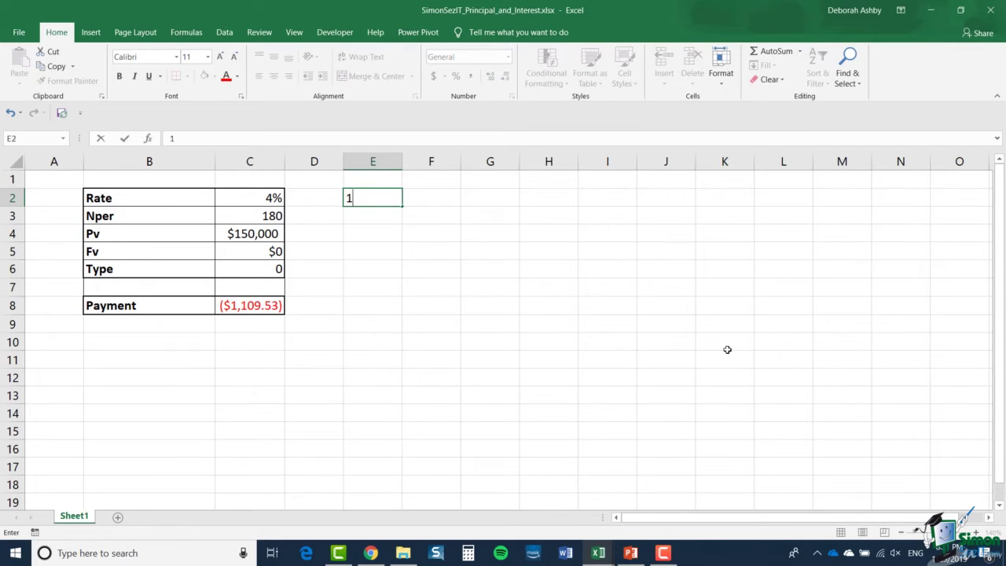
{"action": "key", "text": "Return"}
{"action": "type", "text": "2"}
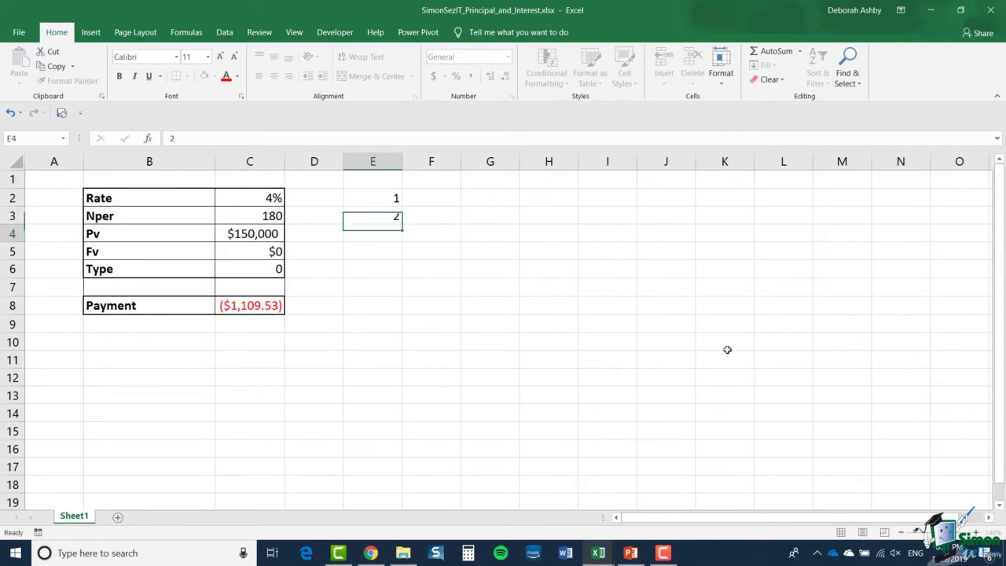
{"action": "key", "text": "Return"}
{"action": "key", "text": "Up"}
{"action": "key", "text": "Up"}
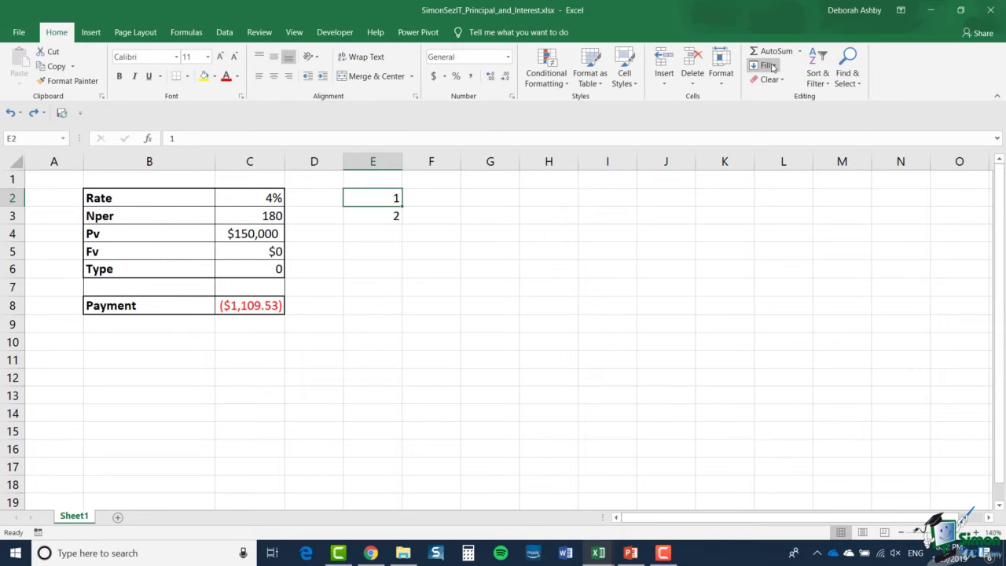
Fill a linear series down column E from E2, with step value 1 and stop value 180
{"action": "left_click", "coordinate": [770, 66]}
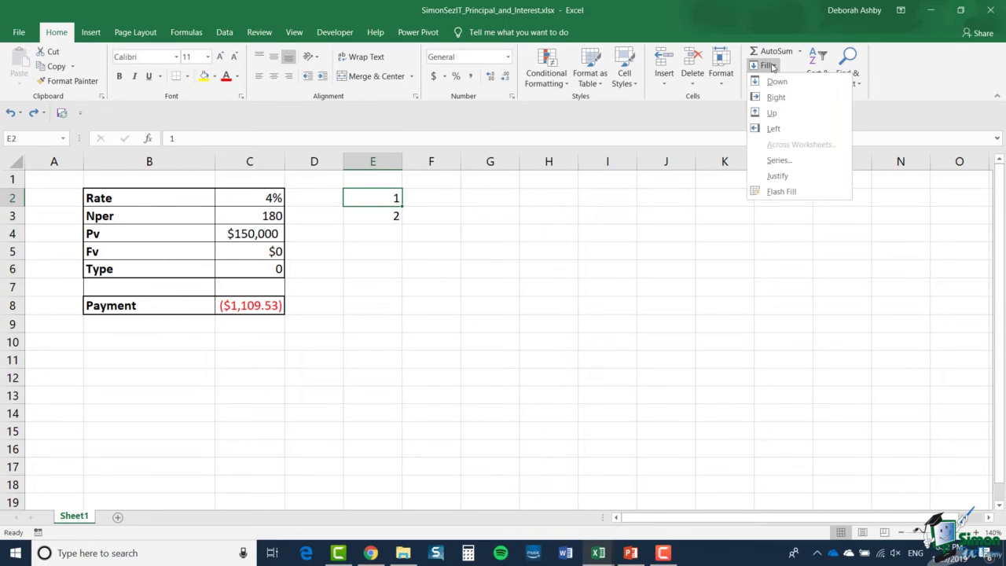
{"action": "left_click", "coordinate": [775, 162]}
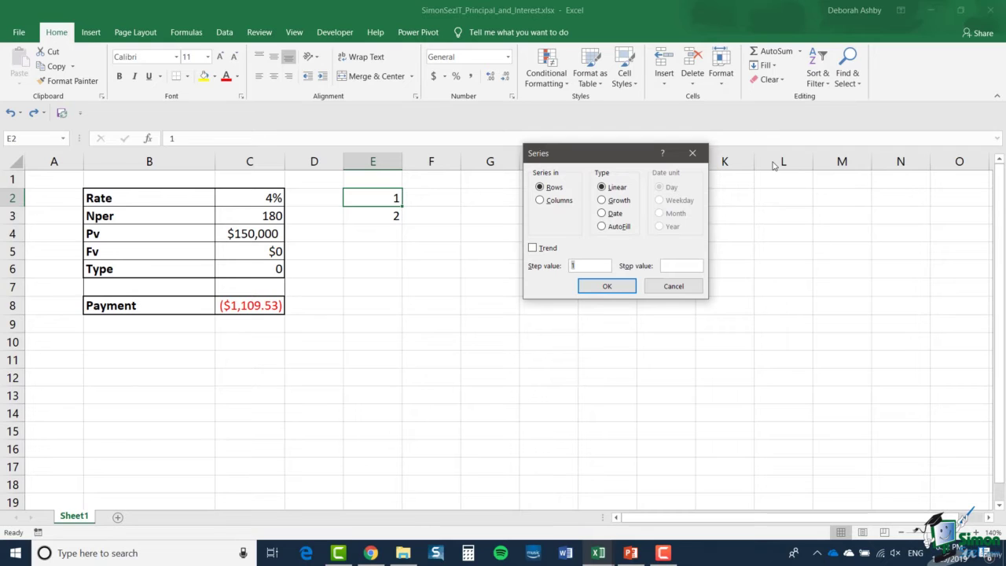
{"action": "left_click", "coordinate": [541, 201]}
{"action": "left_click", "coordinate": [670, 265]}
{"action": "type", "text": "180"}
{"action": "left_click", "coordinate": [617, 288]}
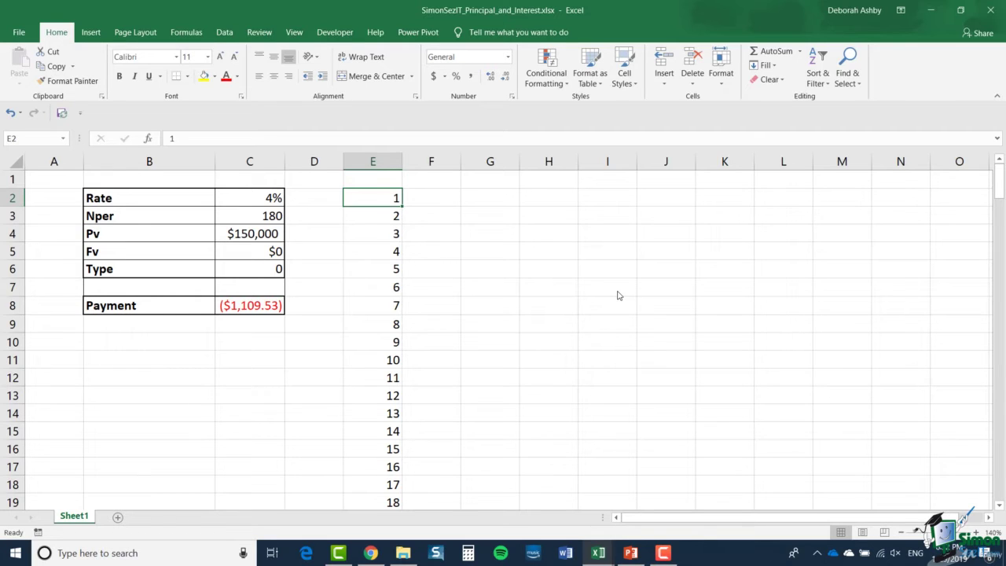
Add the heading "Principal" in cell F1
{"action": "left_click", "coordinate": [427, 180]}
{"action": "type", "text": "P"}
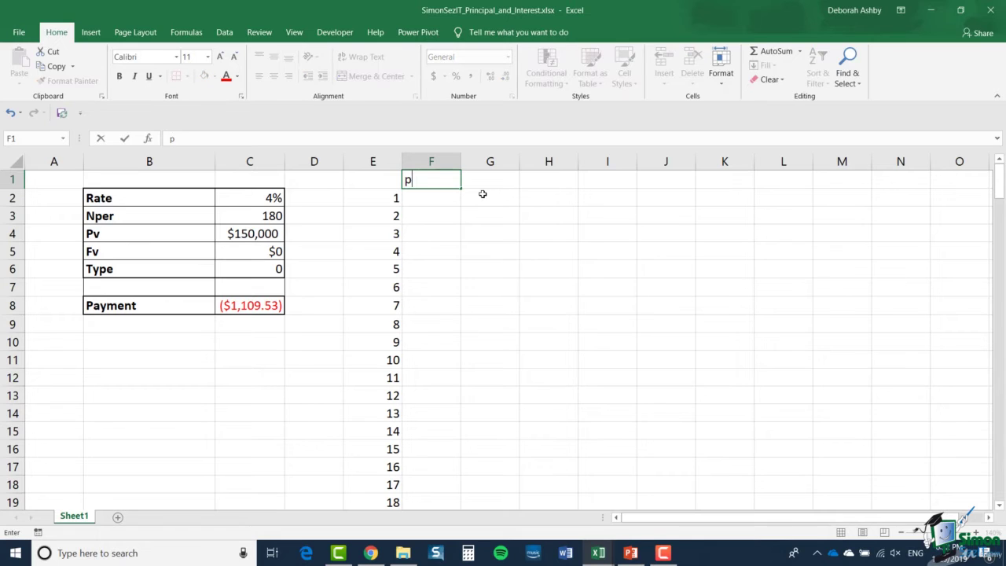
{"action": "key", "text": "BackSpace"}
{"action": "type", "text": "Principal"}
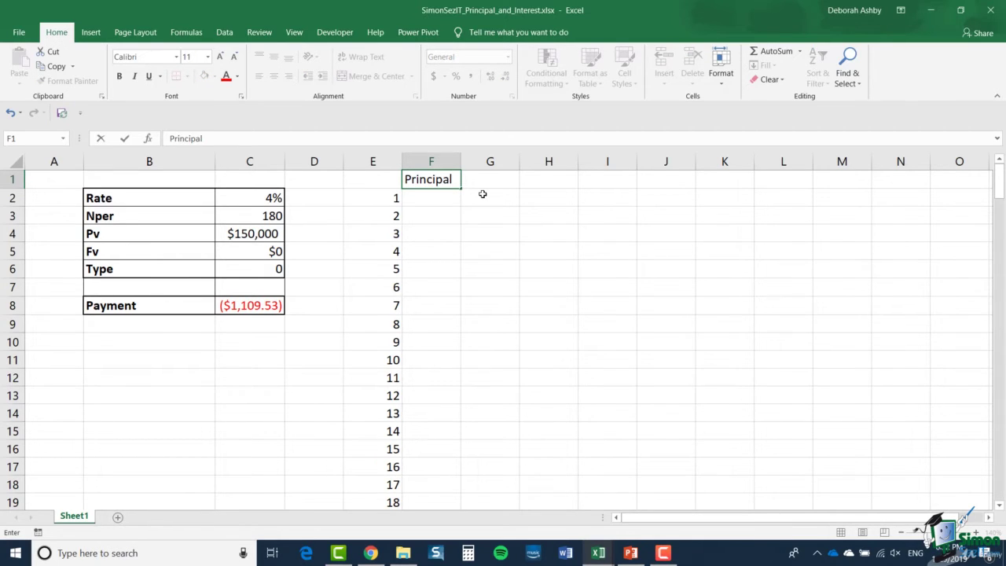
{"action": "key", "text": "Return"}
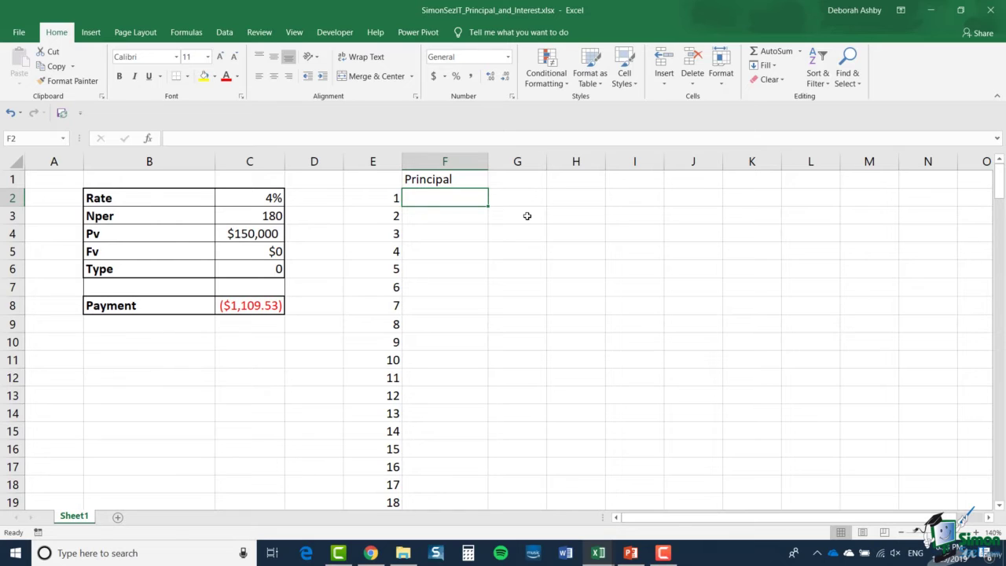
Build a PPMT function in F2 with function arguments Rate C2/12 and Per E2
{"action": "type", "text": "="}
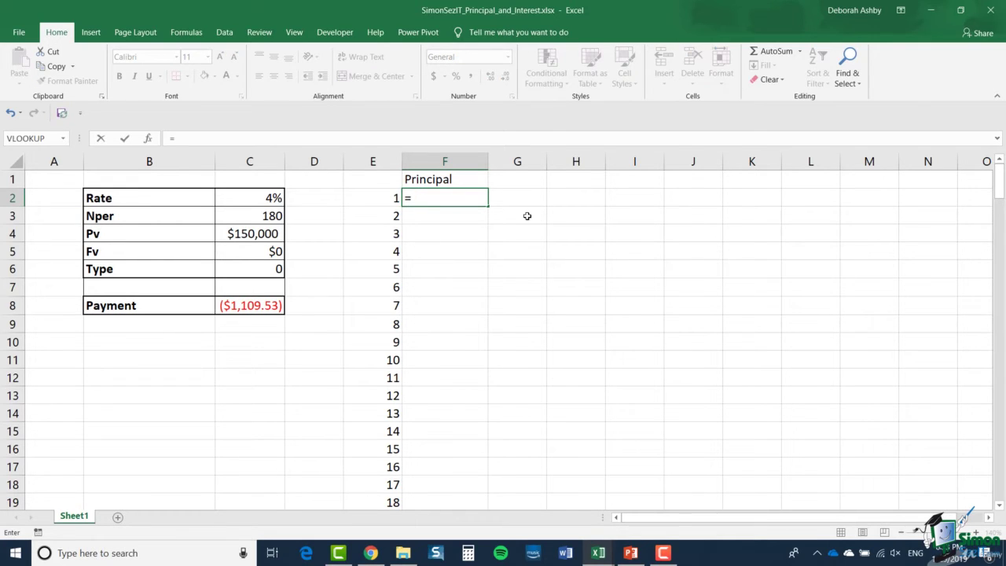
{"action": "type", "text": "PPM"}
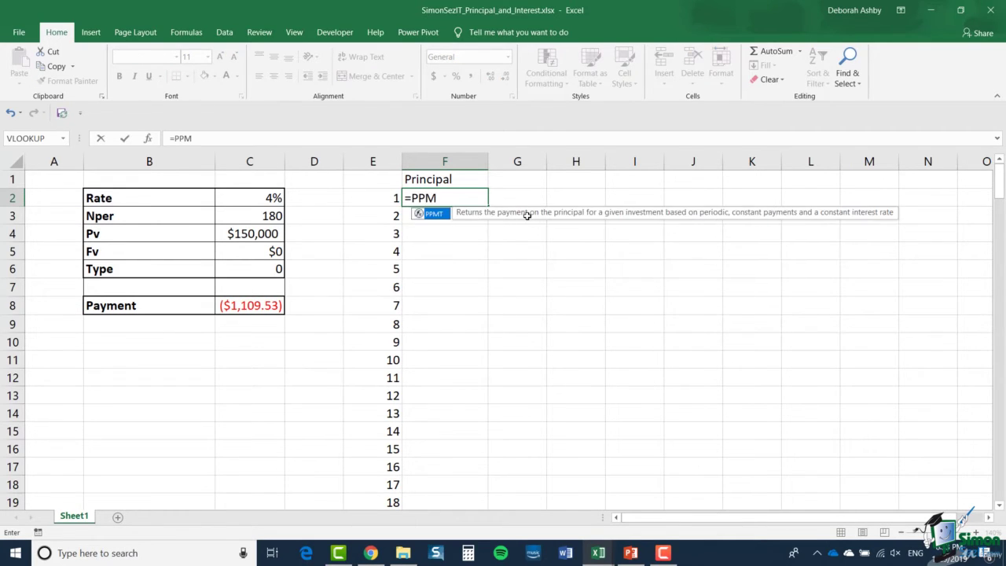
{"action": "type", "text": "T("}
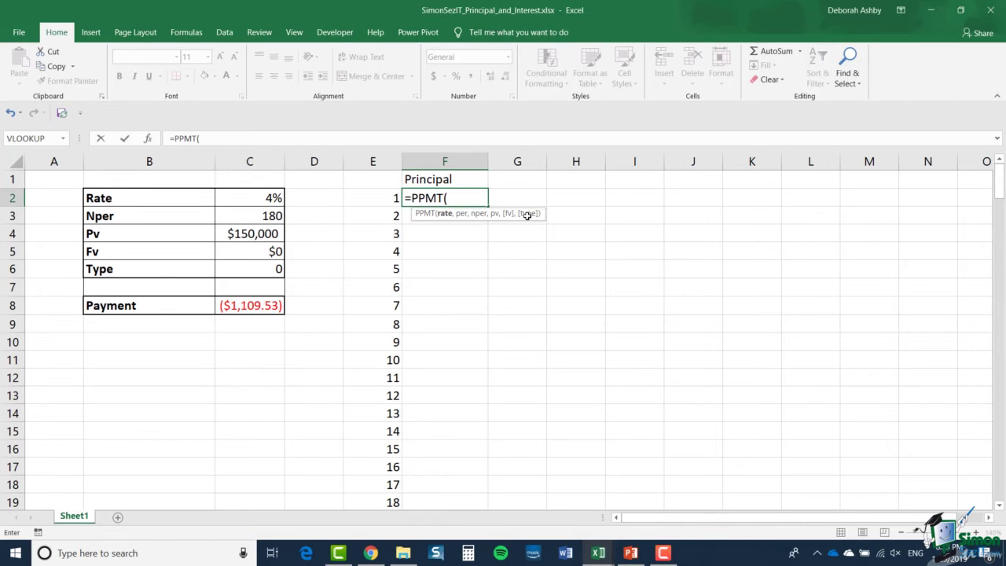
{"action": "left_click", "coordinate": [149, 139]}
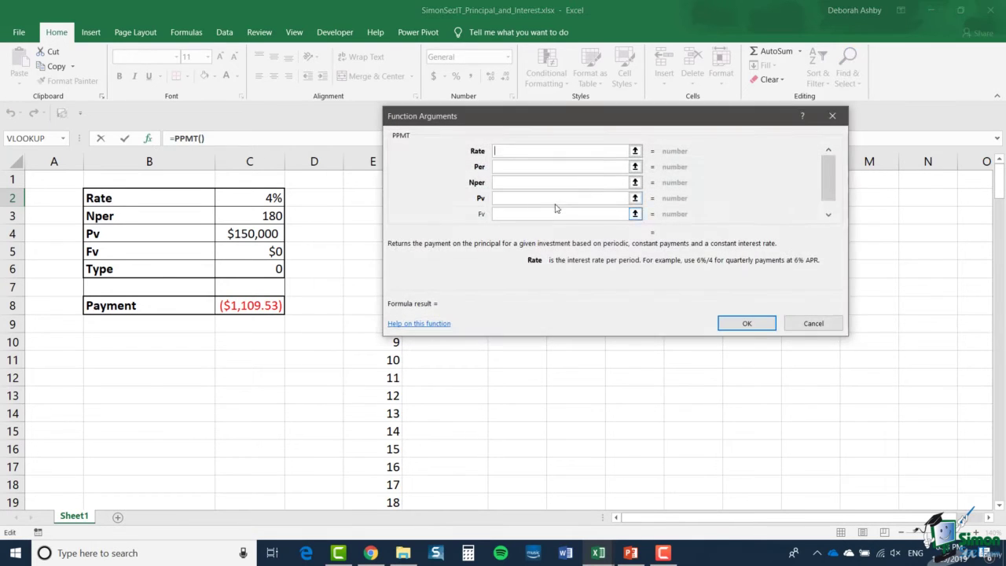
{"action": "left_click_drag", "start_coordinate": [593, 124], "coordinate": [666, 239]}
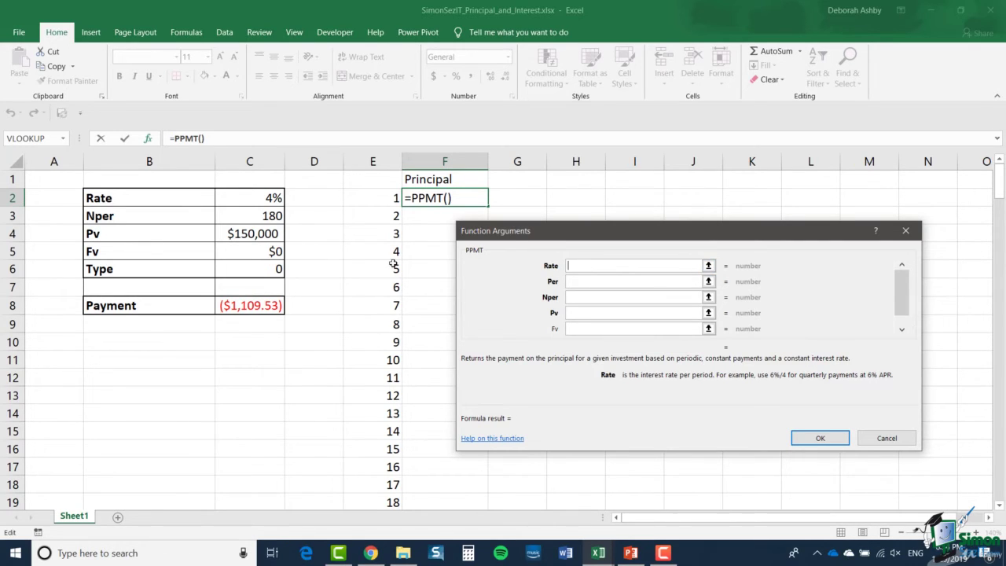
{"action": "left_click", "coordinate": [243, 194]}
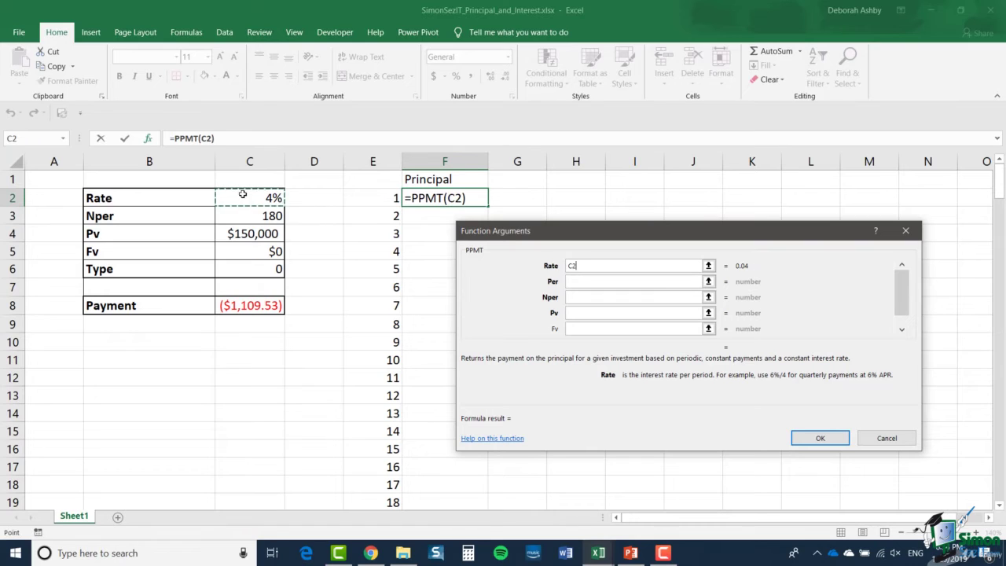
{"action": "type", "text": "/"}
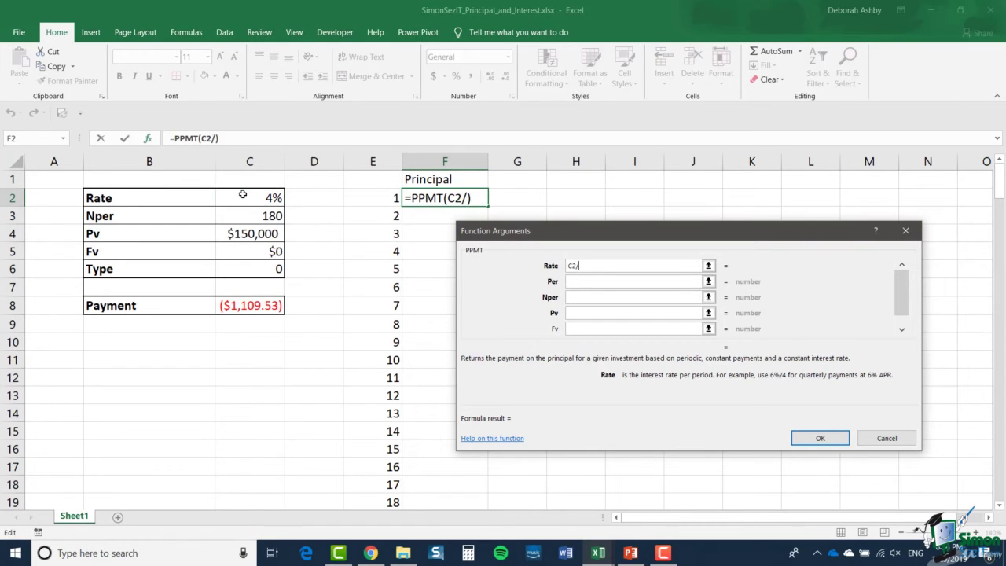
{"action": "type", "text": "12"}
{"action": "left_click", "coordinate": [573, 286]}
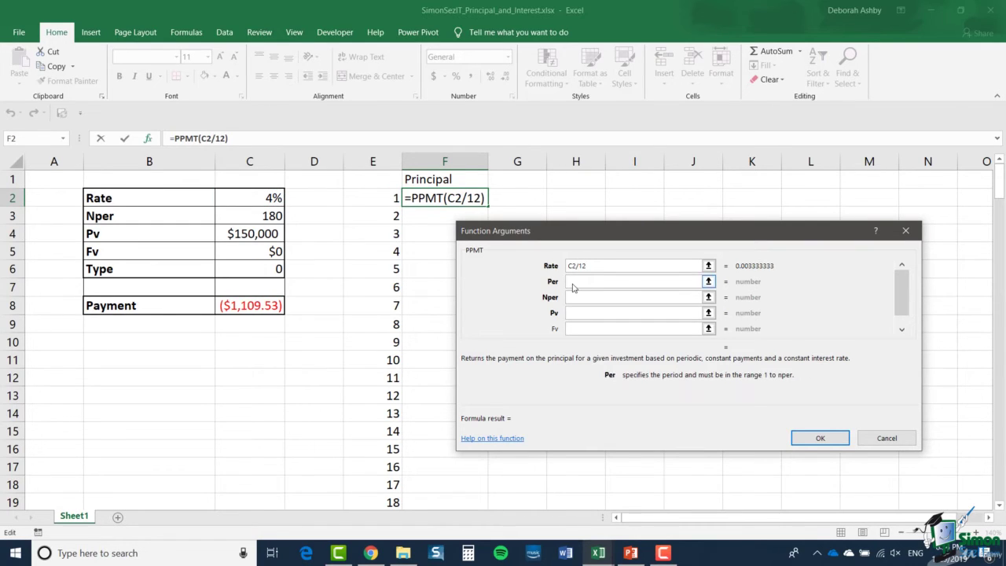
{"action": "left_click", "coordinate": [361, 199]}
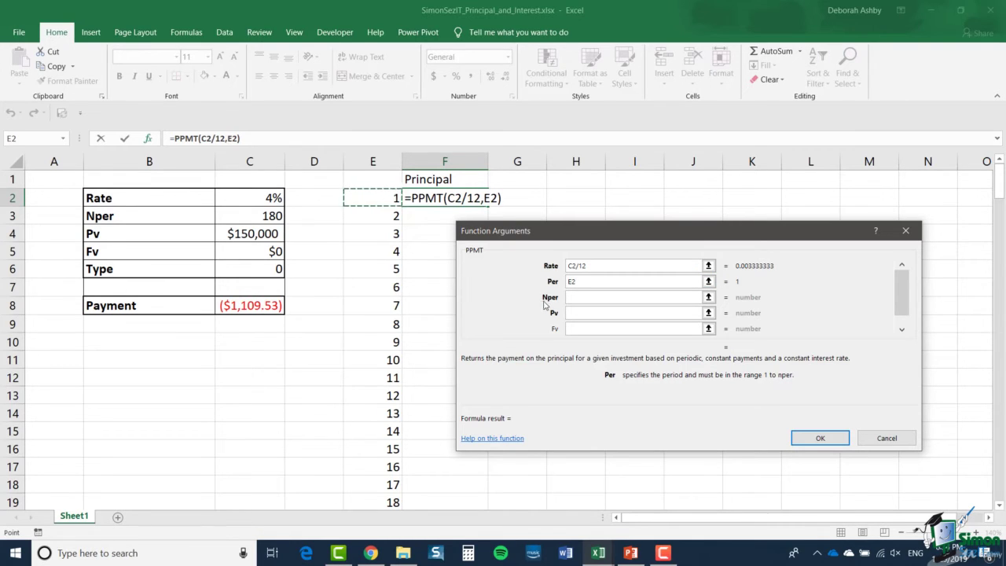
Complete the PPMT function with Nper C3, Pv C4 and Fv C5
{"action": "left_click", "coordinate": [574, 297]}
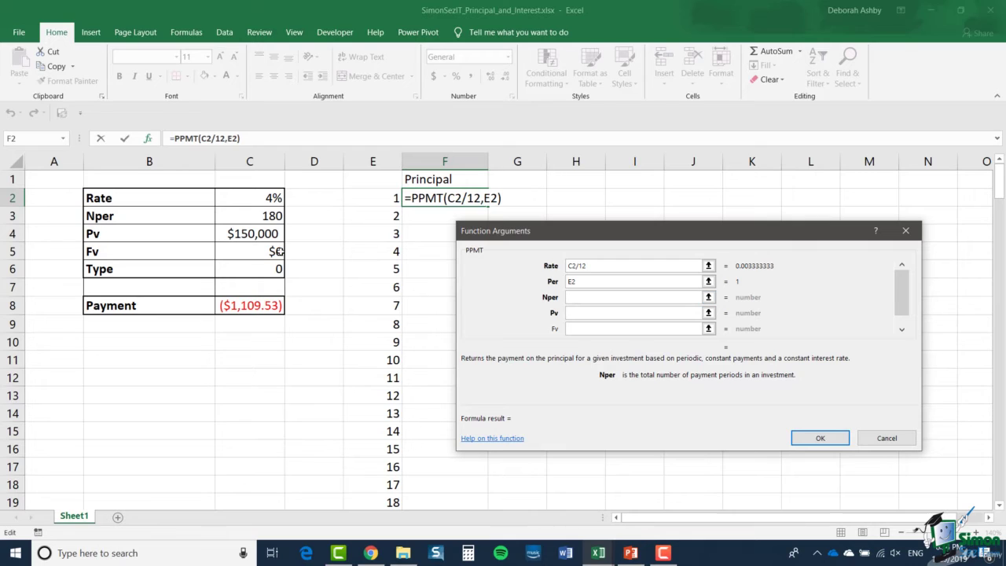
{"action": "left_click", "coordinate": [242, 218]}
{"action": "left_click", "coordinate": [691, 313]}
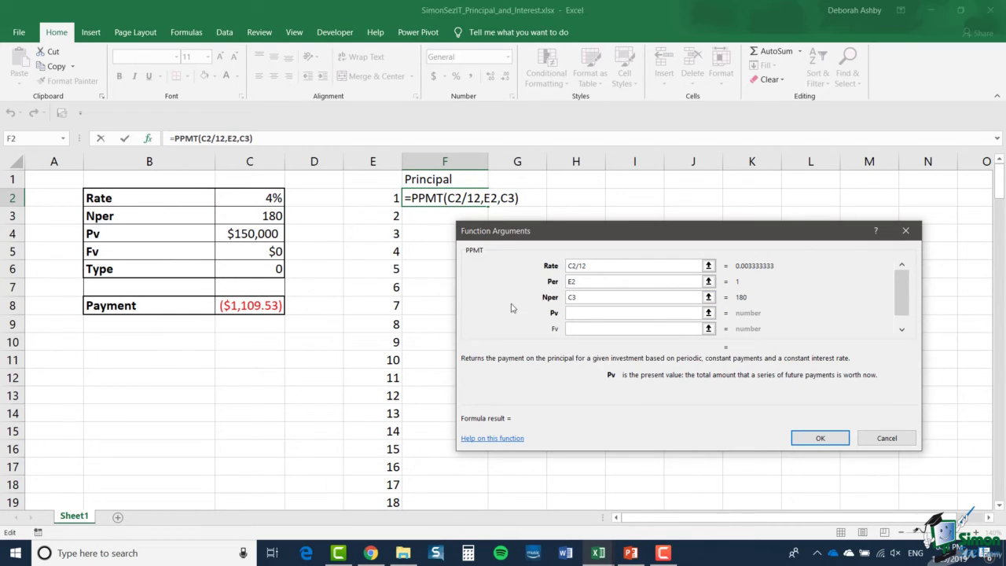
{"action": "left_click", "coordinate": [235, 237]}
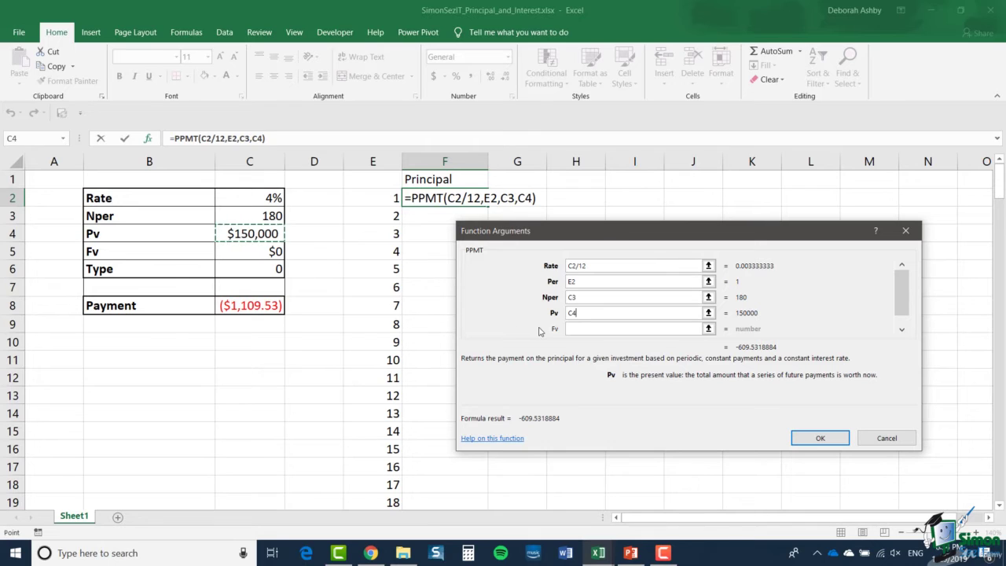
{"action": "left_click", "coordinate": [254, 254]}
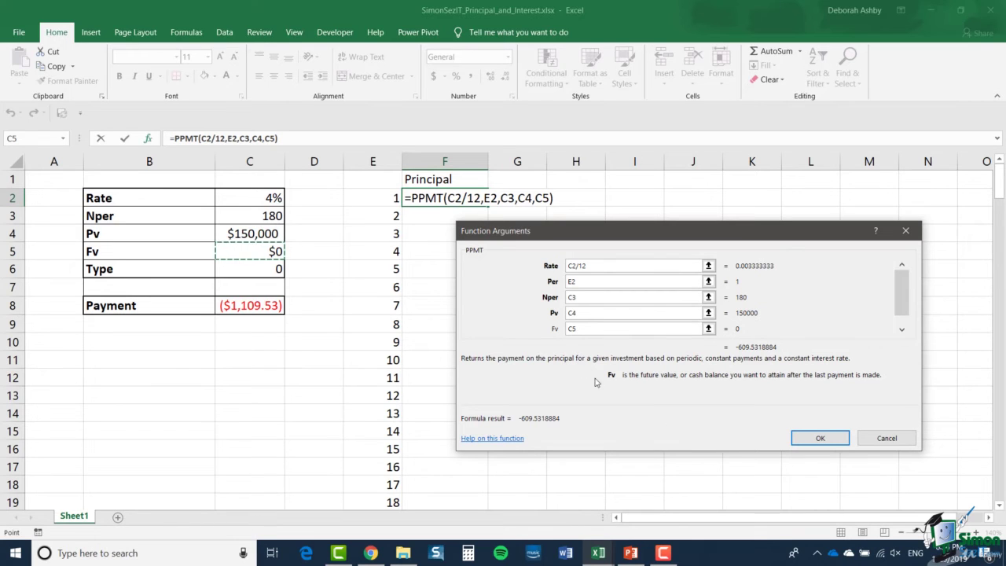
{"action": "left_click", "coordinate": [818, 435]}
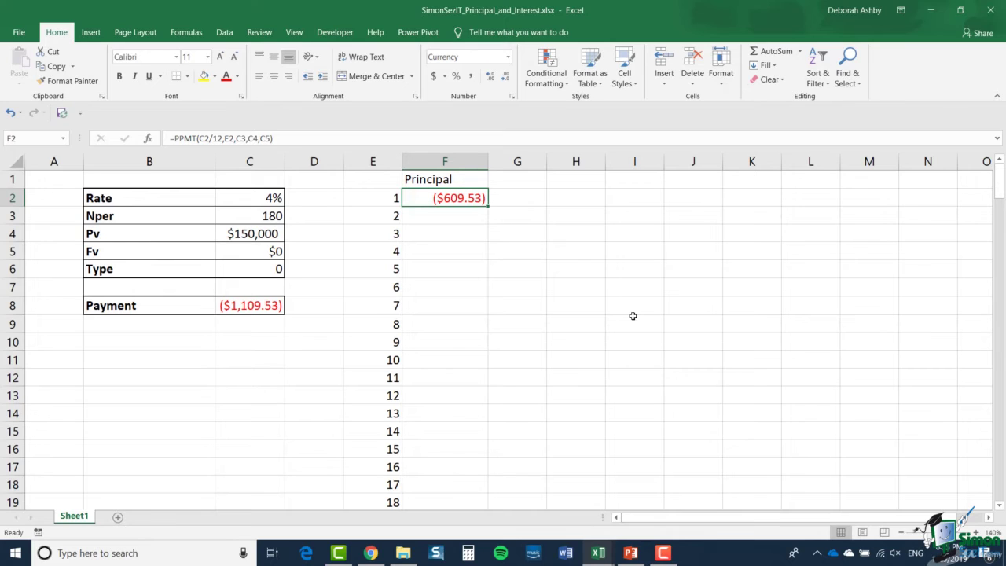
Add the heading "Interest" in cell G1
{"action": "left_click", "coordinate": [521, 181]}
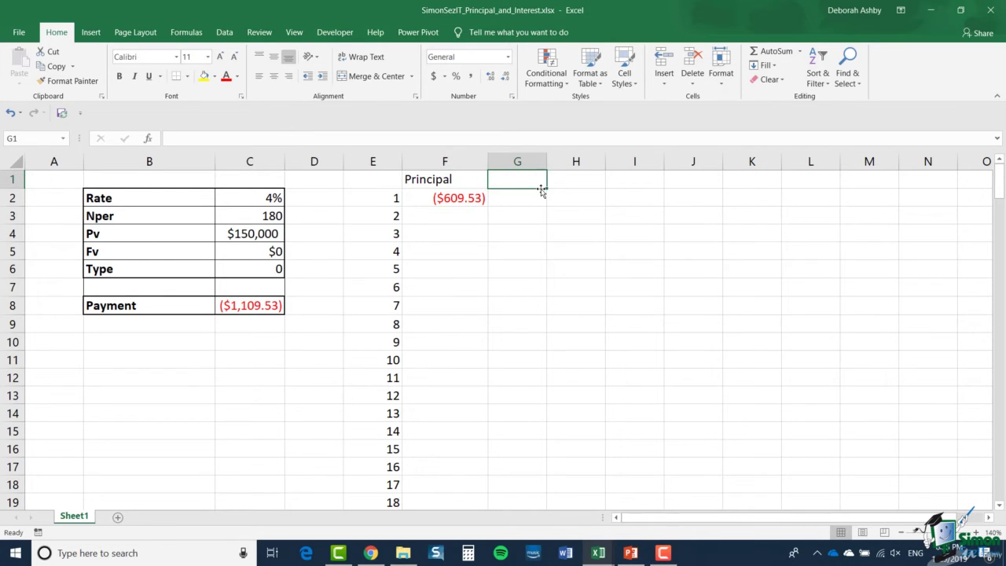
{"action": "type", "text": "Int"}
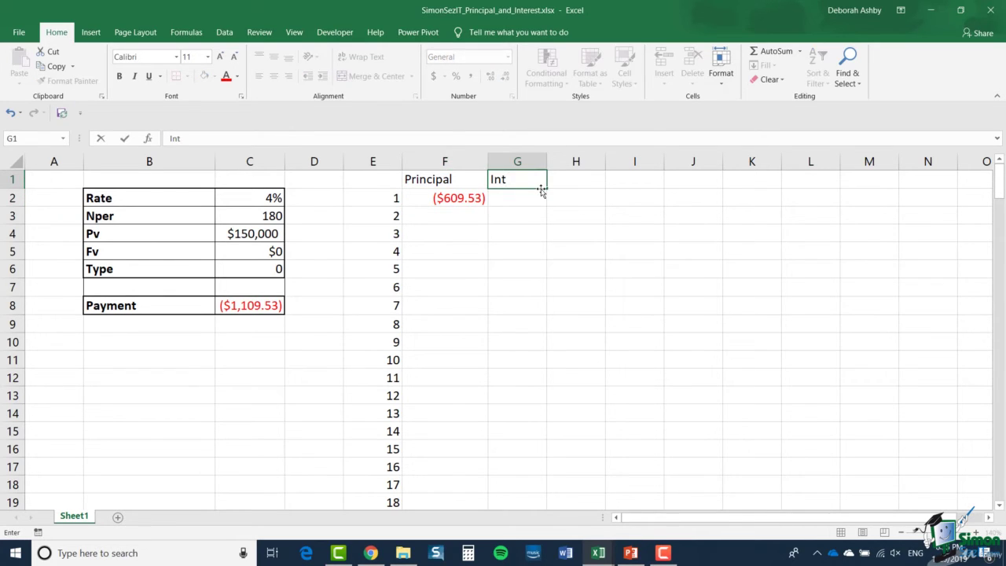
{"action": "type", "text": "erest"}
{"action": "key", "text": "Return"}
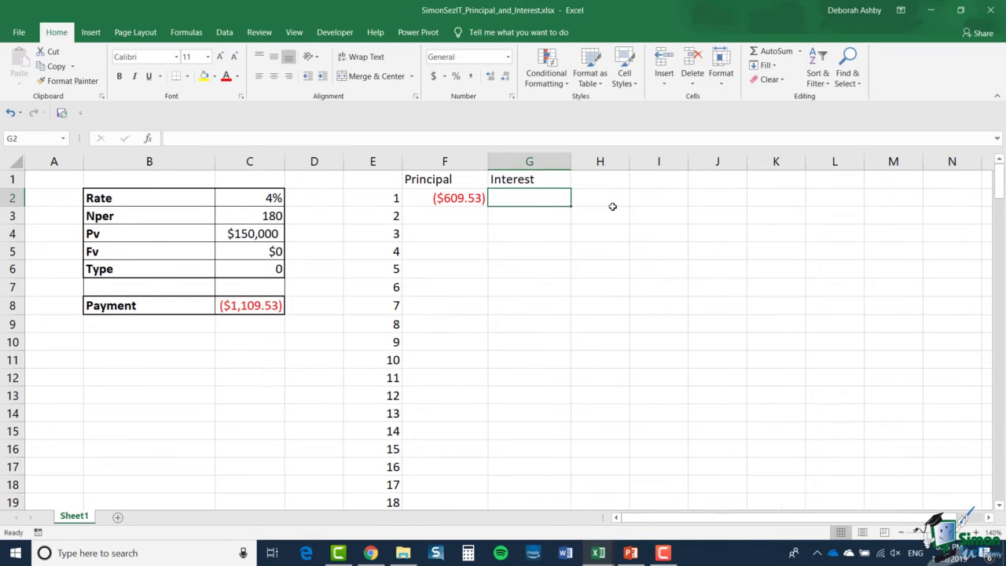
Build an IPMT function in G2 with function arguments Rate C2/12 and Per E2
{"action": "type", "text": "="}
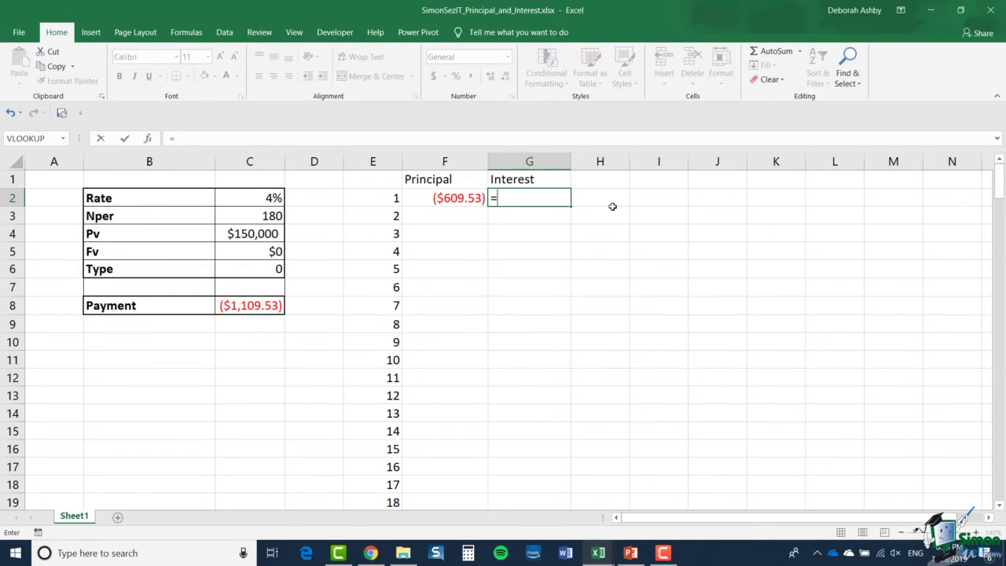
{"action": "type", "text": "IPM"}
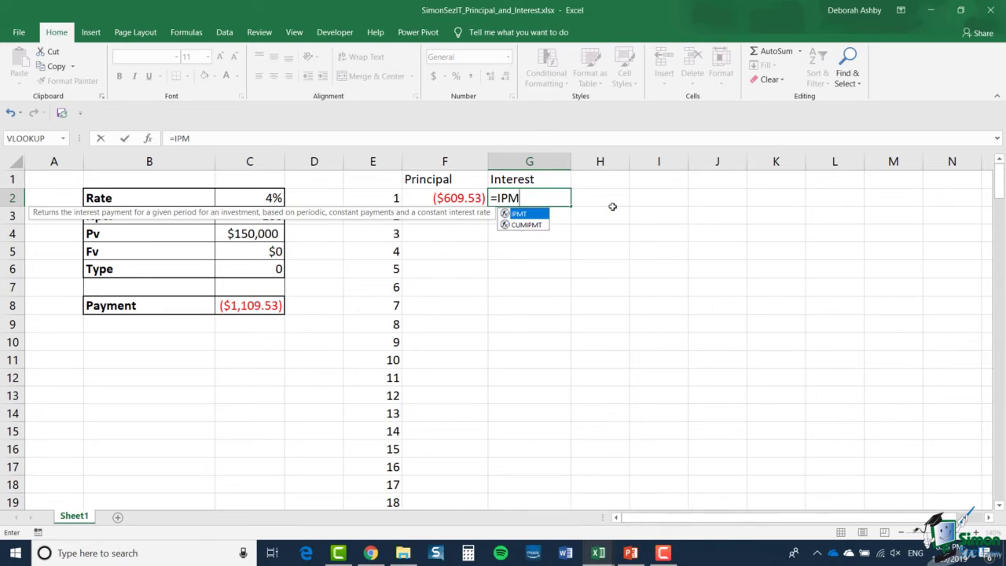
{"action": "type", "text": "T("}
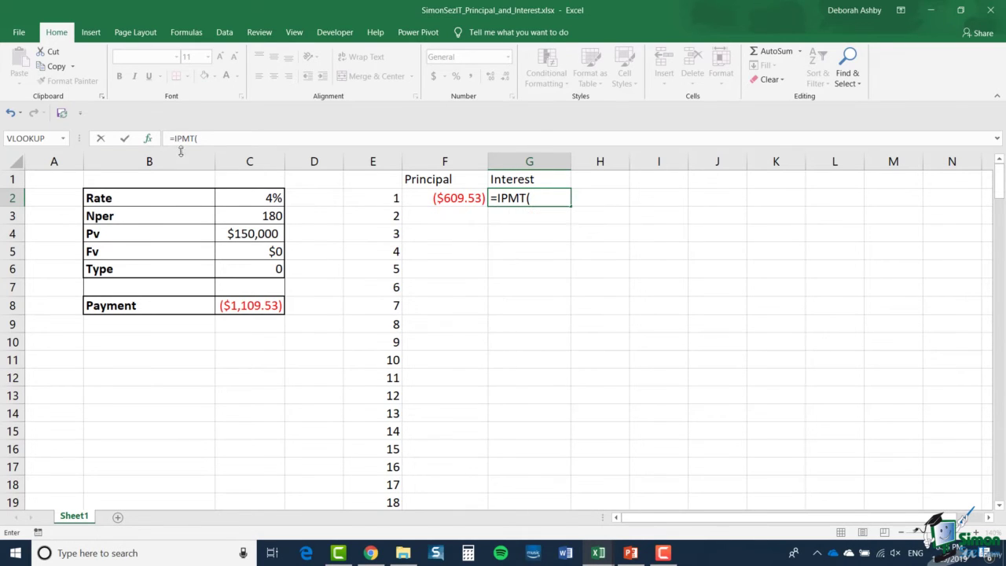
{"action": "left_click", "coordinate": [147, 139]}
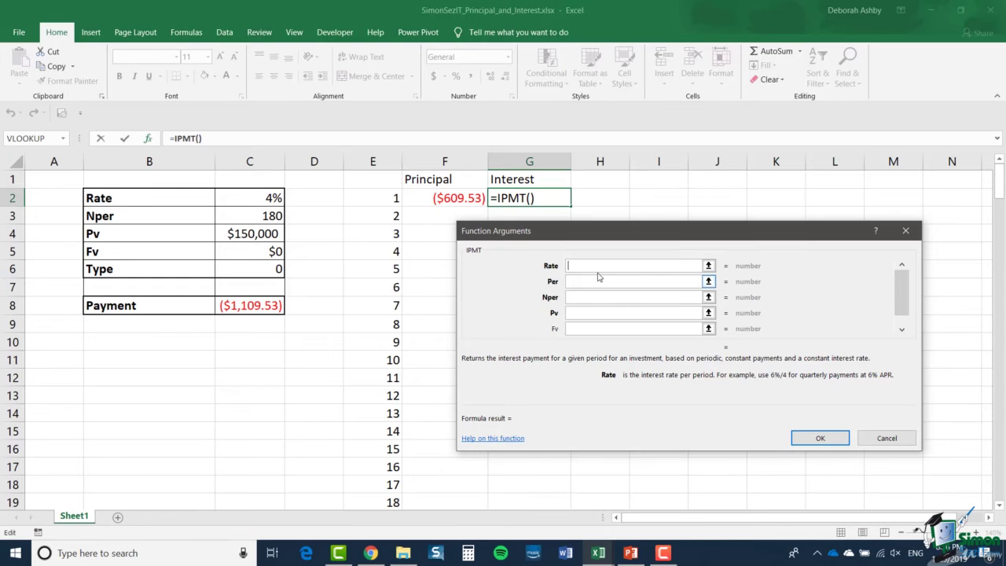
{"action": "left_click", "coordinate": [261, 203]}
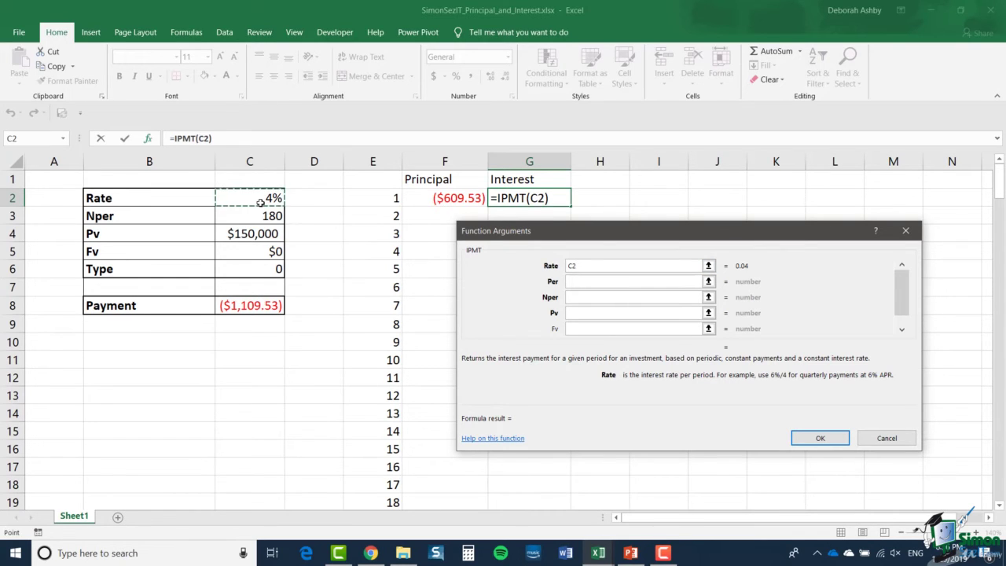
{"action": "type", "text": "/12"}
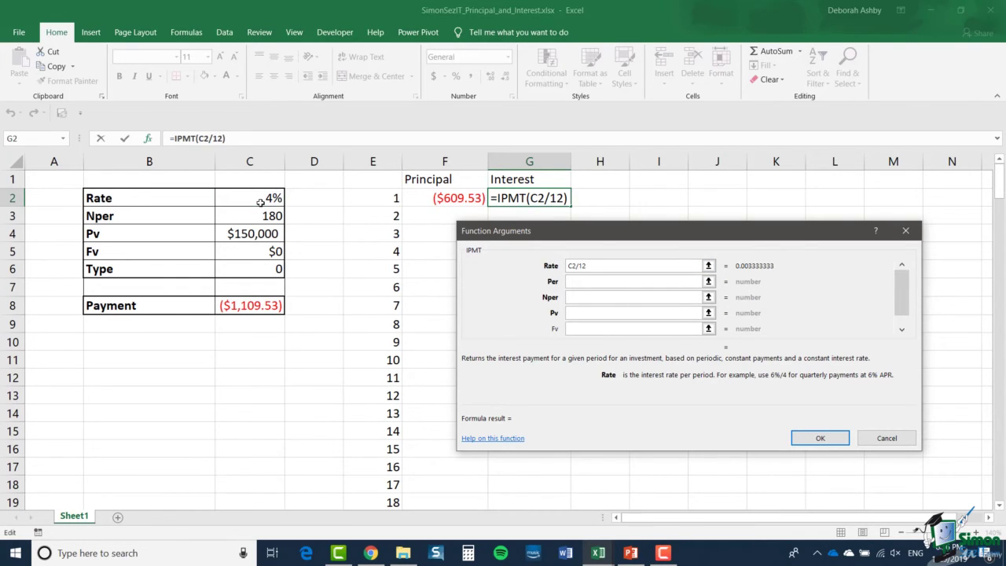
{"action": "key", "text": "Tab"}
{"action": "left_click", "coordinate": [371, 197]}
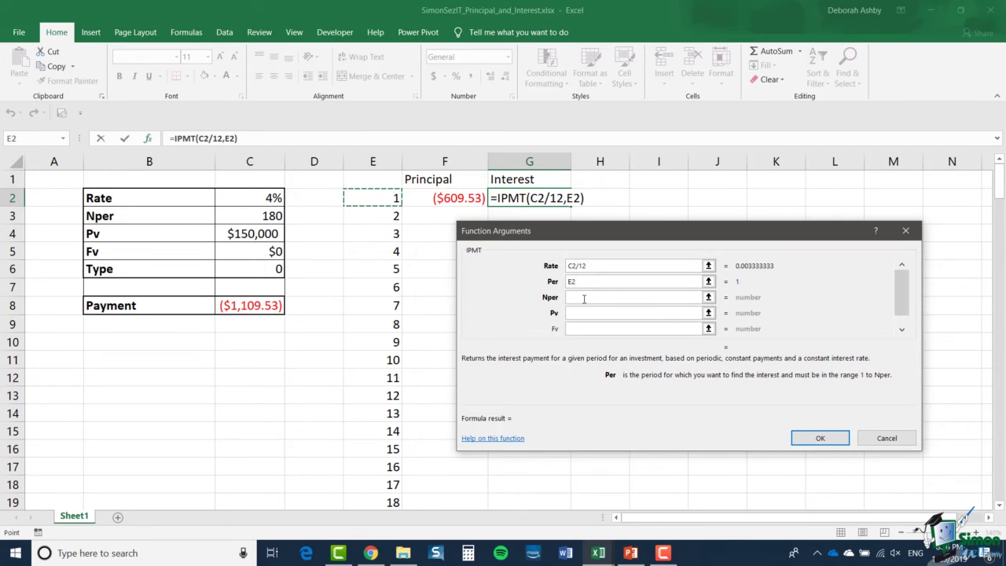
Complete the IPMT function with Nper C3, Pv C4 and Fv C5
{"action": "left_click", "coordinate": [585, 297]}
{"action": "left_click", "coordinate": [245, 217]}
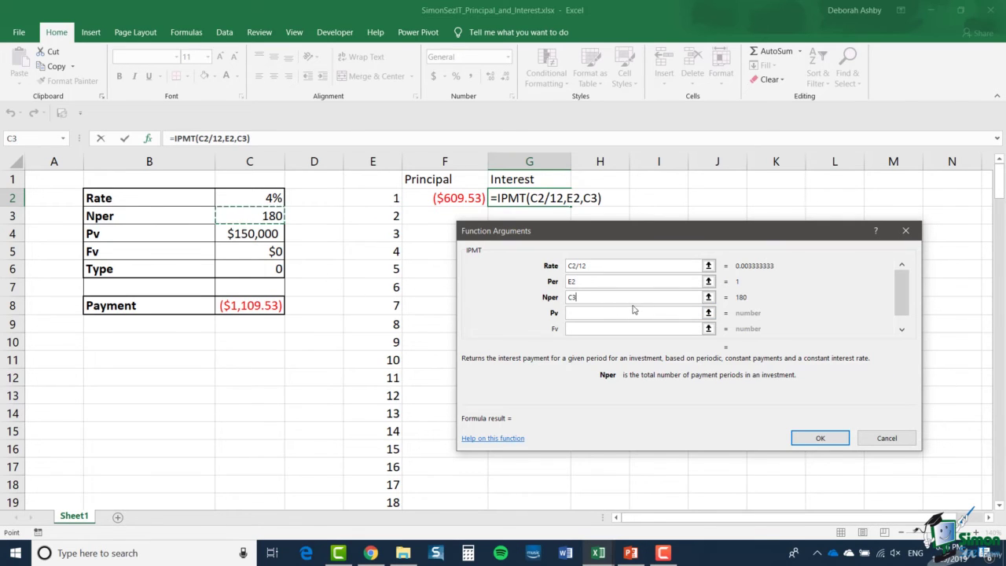
{"action": "left_click", "coordinate": [601, 314]}
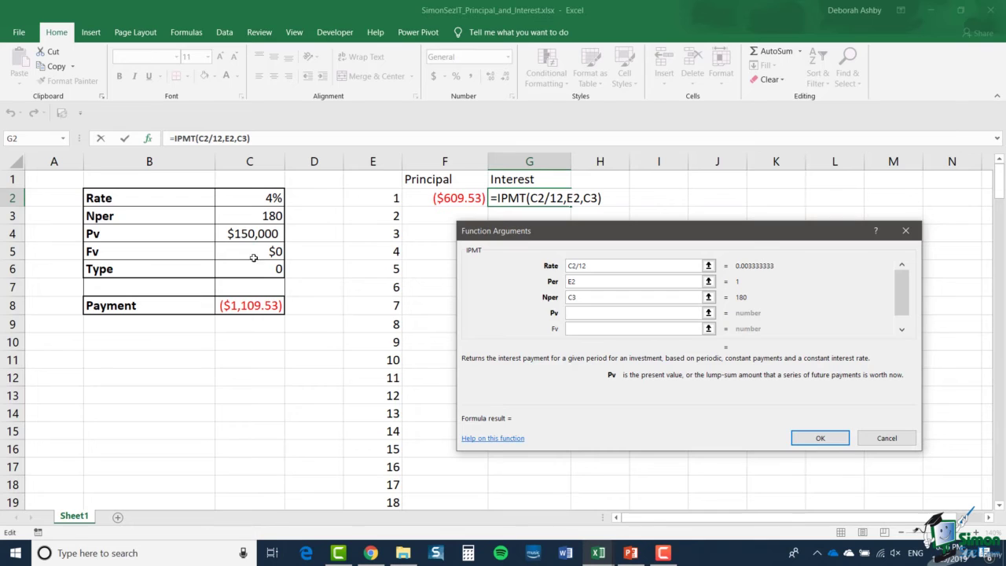
{"action": "left_click", "coordinate": [258, 234]}
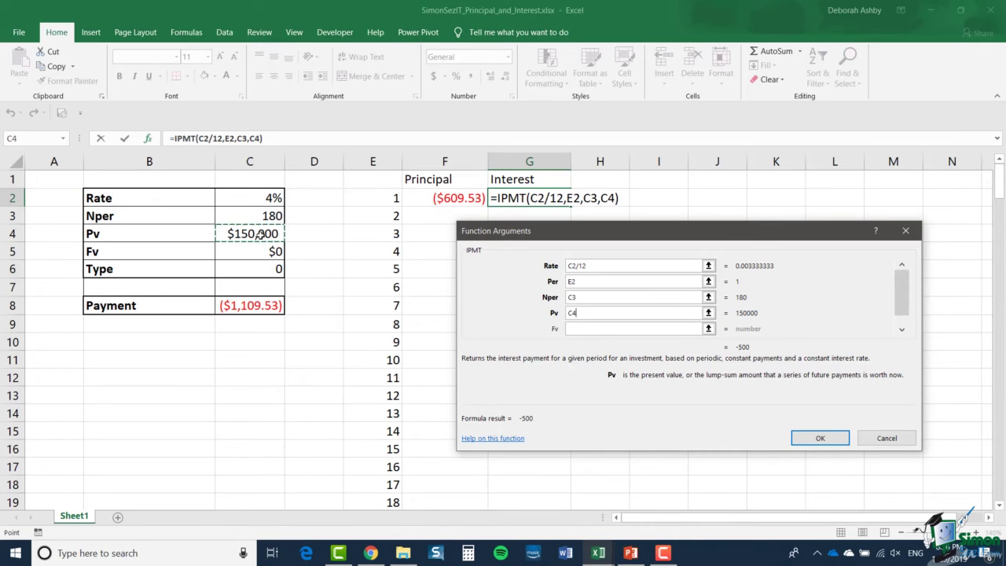
{"action": "left_click", "coordinate": [574, 329]}
{"action": "left_click", "coordinate": [257, 254]}
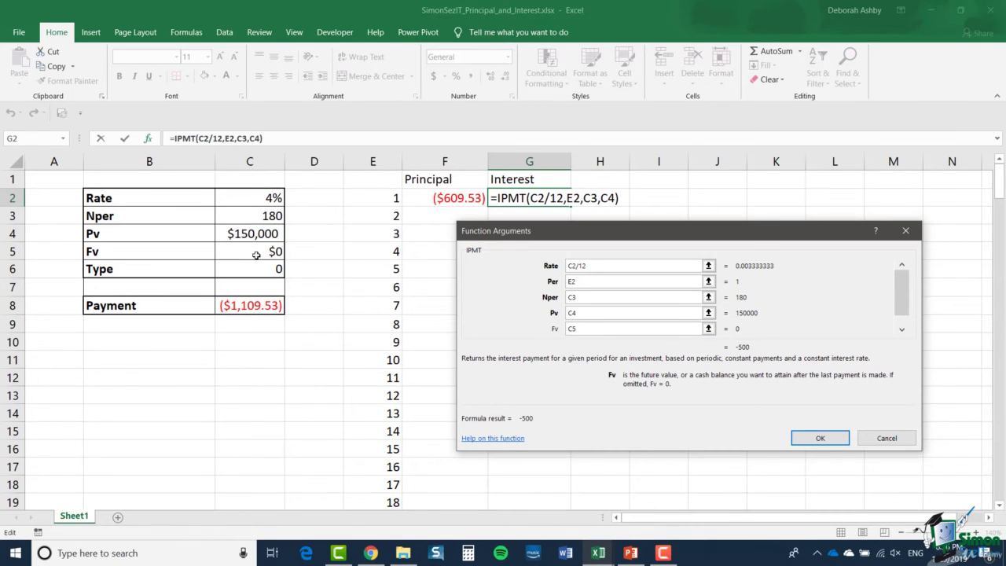
{"action": "left_click", "coordinate": [818, 438]}
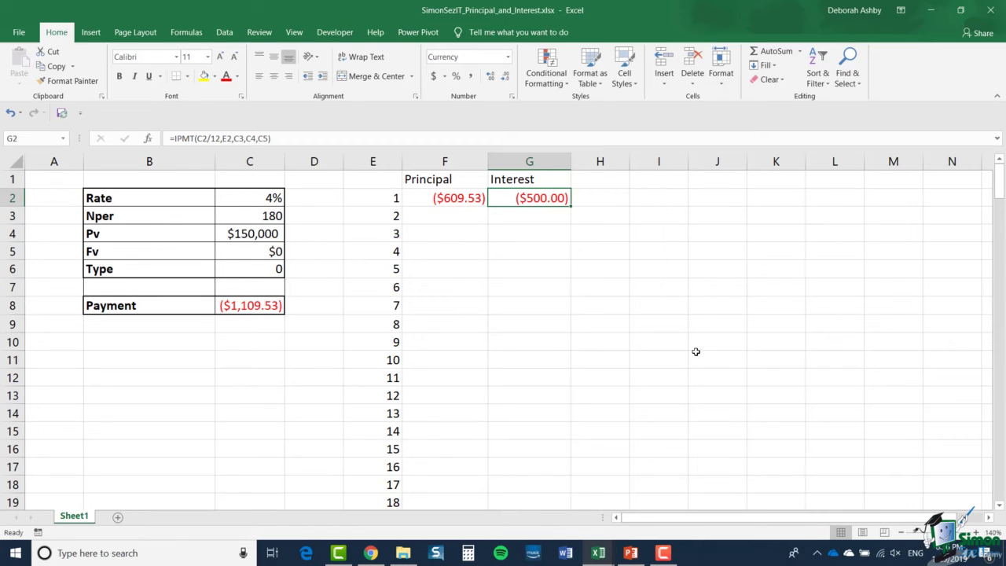
Lock the row references in F2's PPMT arguments as Rate C$2/12, Nper C$3, Pv C$4 and Fv C$5
{"action": "key", "text": "Left"}
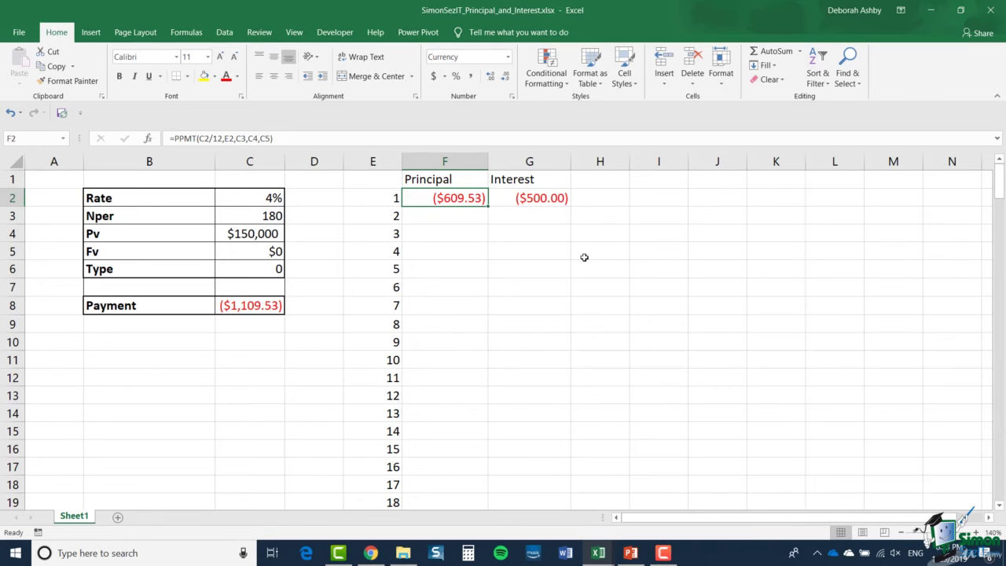
{"action": "left_click", "coordinate": [148, 140]}
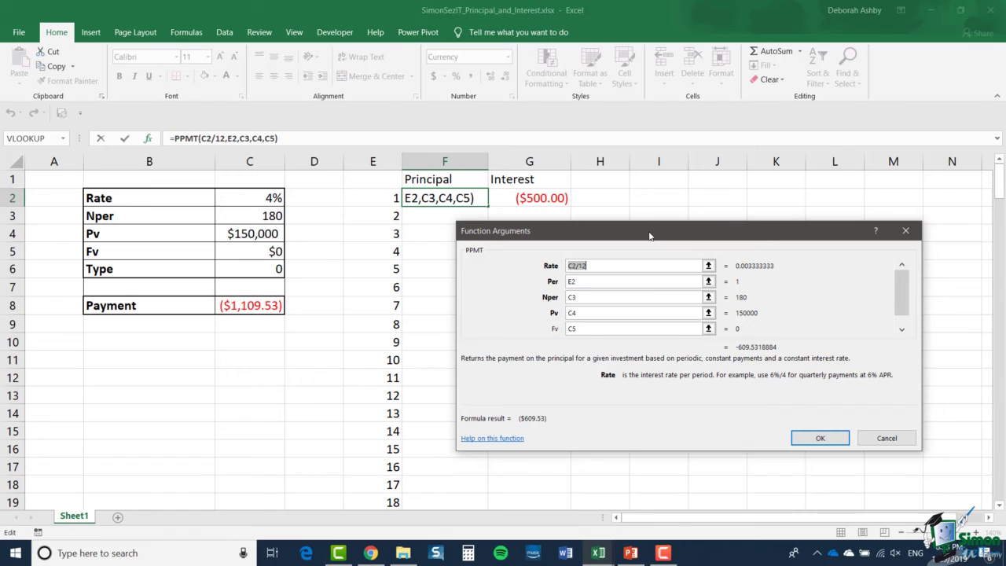
{"action": "left_click", "coordinate": [571, 265]}
{"action": "type", "text": "$"}
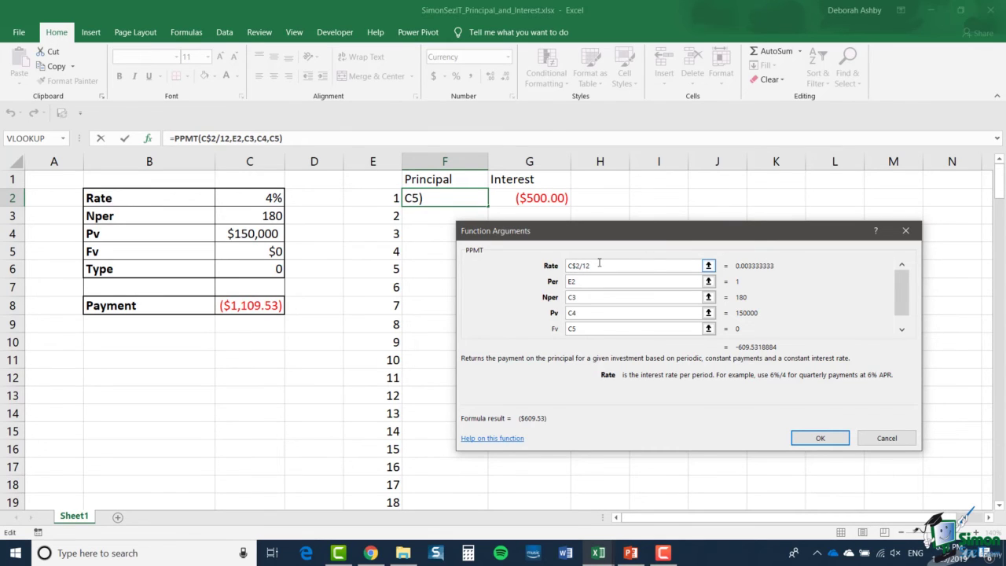
{"action": "left_click", "coordinate": [572, 297]}
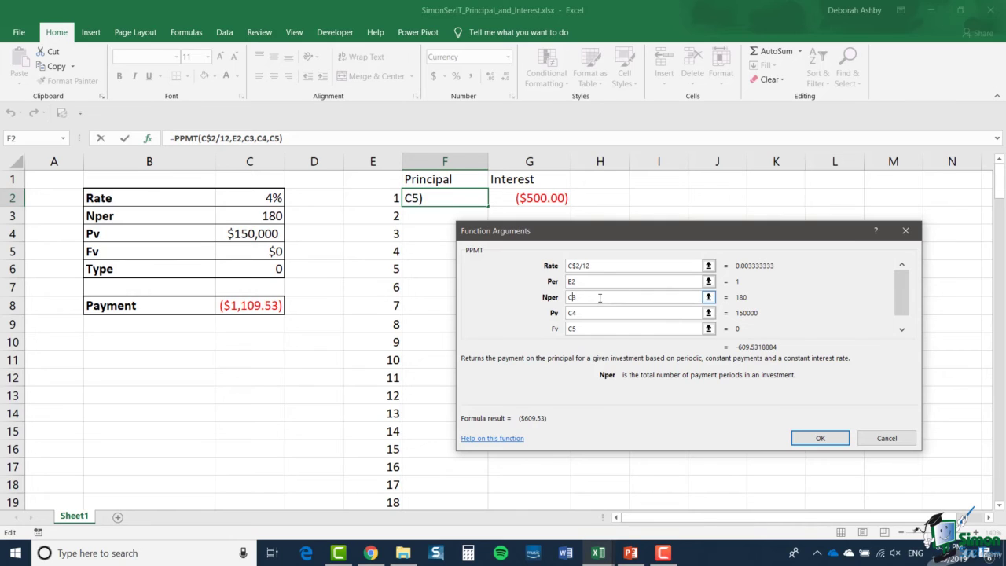
{"action": "type", "text": "$"}
{"action": "left_click", "coordinate": [573, 313]}
{"action": "type", "text": "$"}
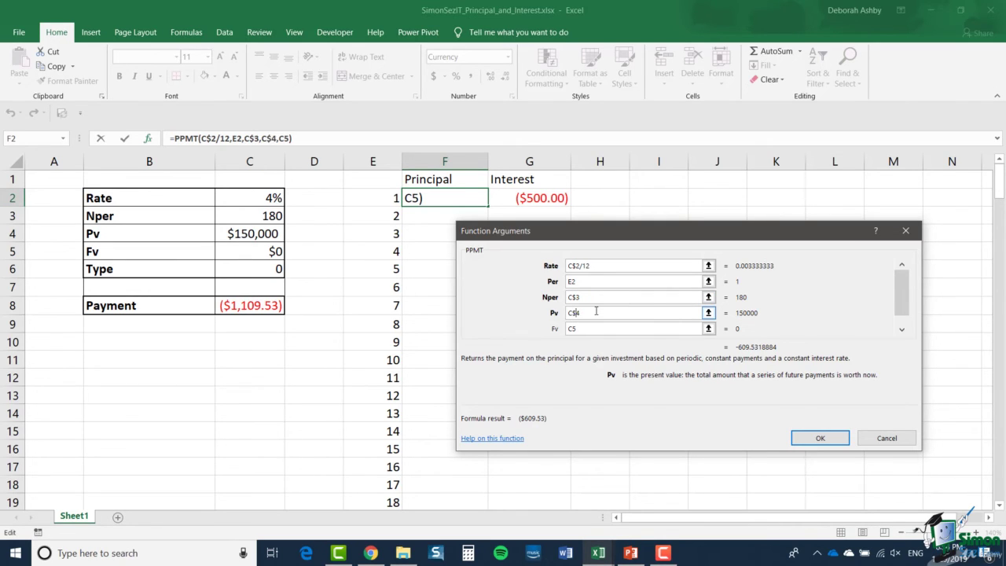
{"action": "left_click", "coordinate": [572, 329]}
{"action": "type", "text": "$"}
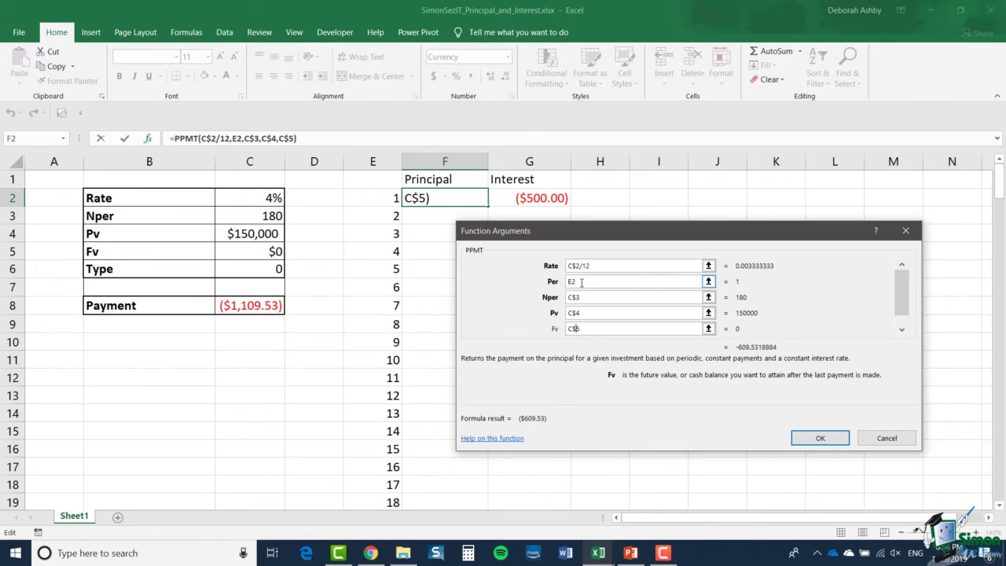
{"action": "left_click", "coordinate": [815, 439]}
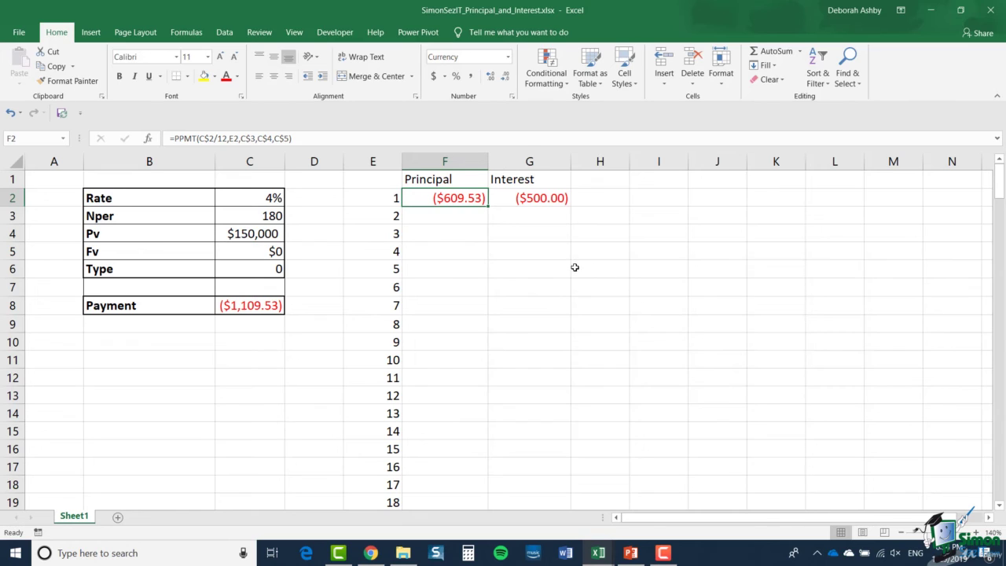
Lock the row references in G2's IPMT arguments as Rate C$2/12, Nper C$3, Pv C$4 and Fv C$5
{"action": "left_click", "coordinate": [534, 199]}
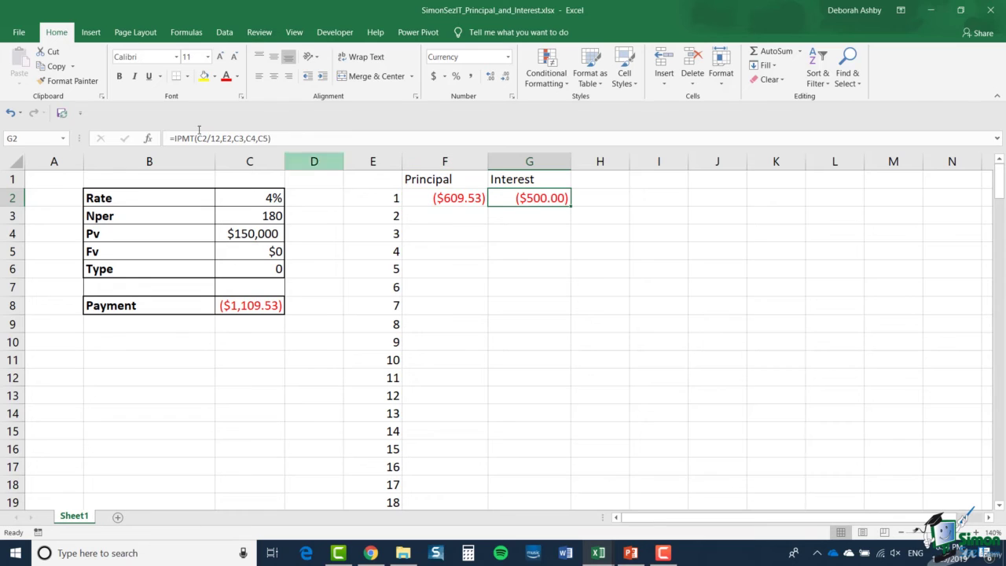
{"action": "left_click", "coordinate": [148, 139]}
{"action": "left_click", "coordinate": [574, 267]}
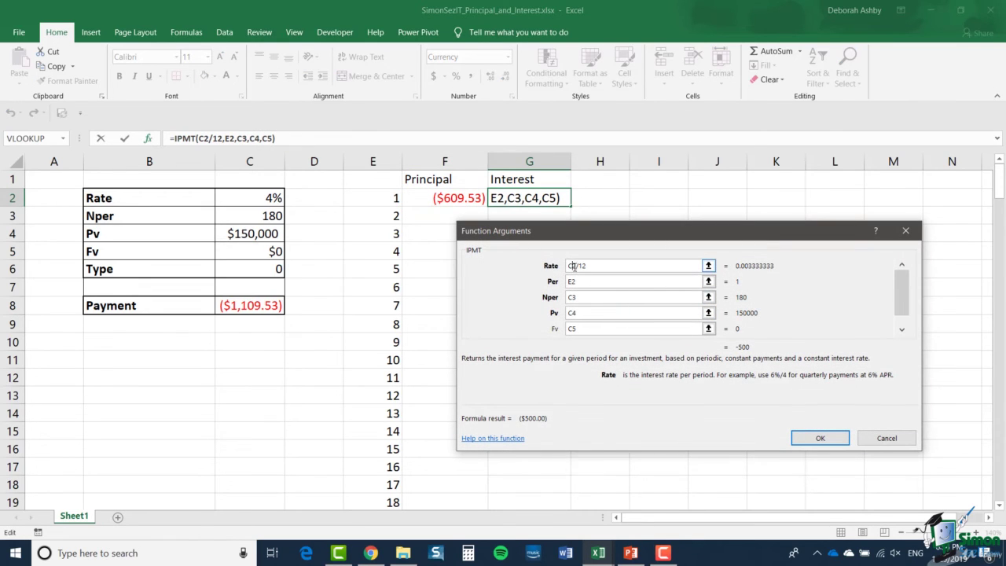
{"action": "type", "text": "$"}
{"action": "left_click", "coordinate": [572, 297]}
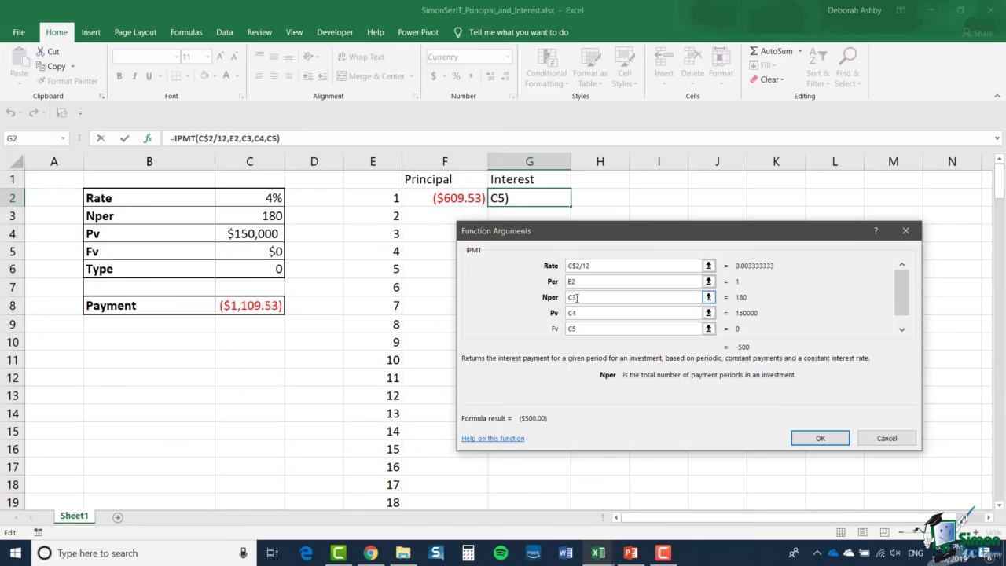
{"action": "type", "text": "$"}
{"action": "left_click", "coordinate": [573, 312]}
{"action": "type", "text": "$"}
{"action": "left_click", "coordinate": [573, 328]}
{"action": "type", "text": "$"}
{"action": "left_click", "coordinate": [826, 439]}
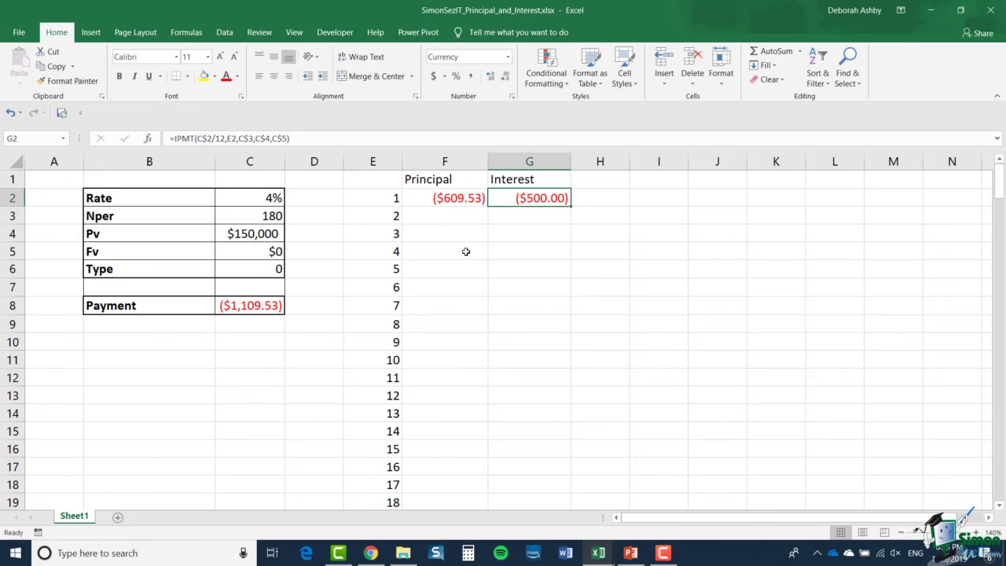
Fill the Principal and Interest formulas in F2:G2 down through row 181 for all 180 periods
{"action": "left_click", "coordinate": [467, 200]}
{"action": "left_click_drag", "start_coordinate": [467, 200], "coordinate": [539, 199]}
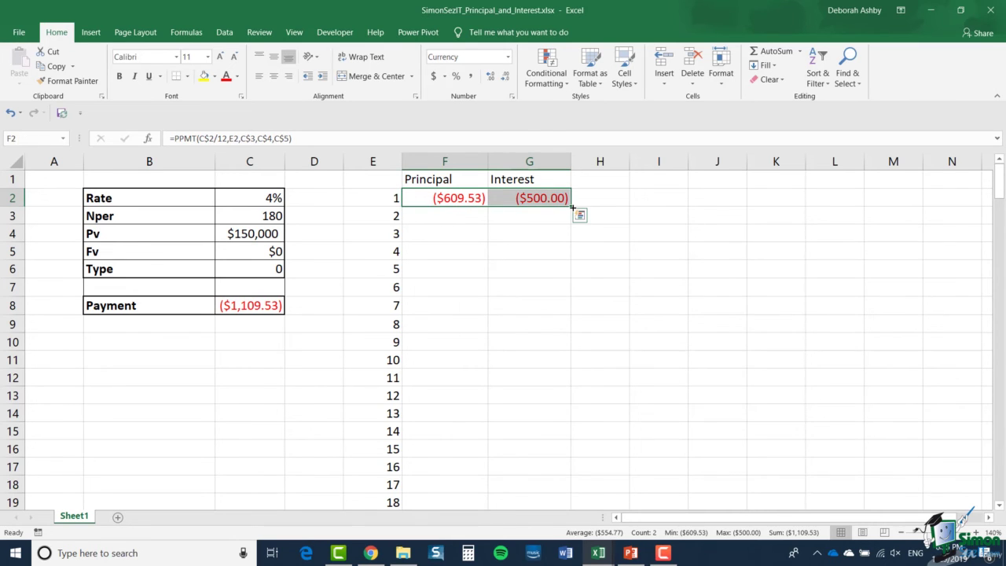
{"action": "double_click", "coordinate": [573, 207]}
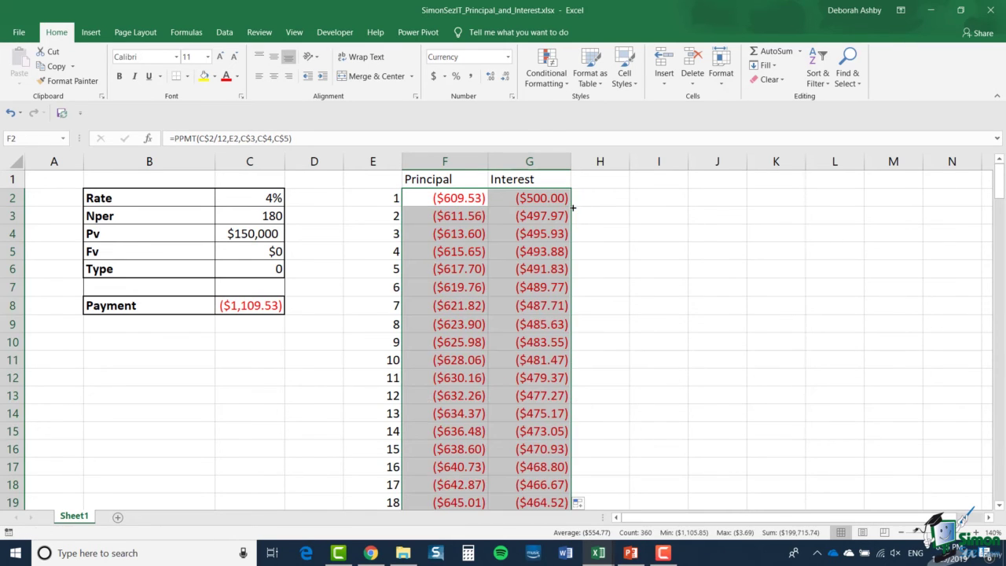
Add Sum totals for the Principal and Interest columns in row 182, below period 180
{"action": "left_click", "coordinate": [553, 324]}
{"action": "key", "text": "ctrl+Down"}
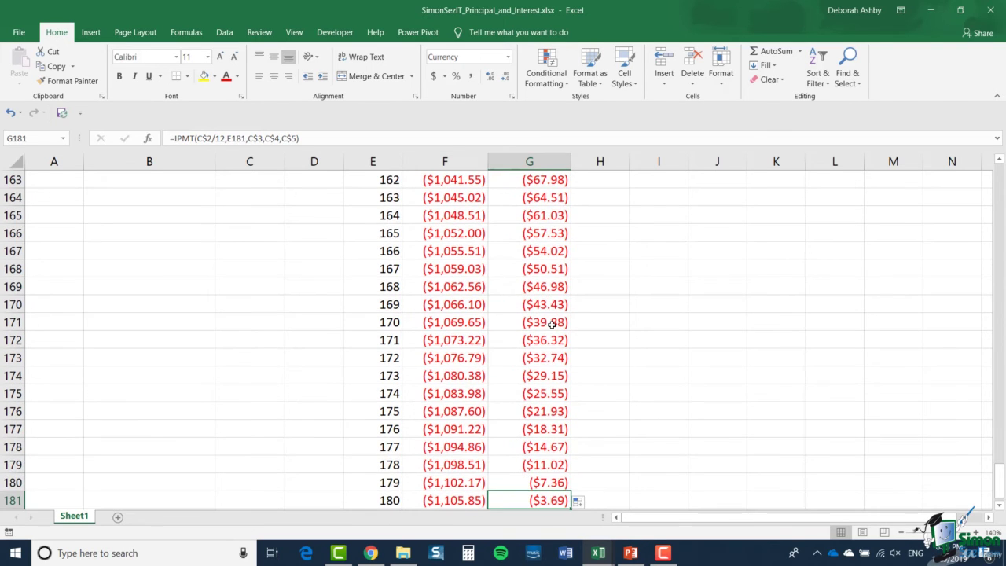
{"action": "scroll", "coordinate": [553, 324], "scroll_direction": "down", "scroll_amount": 3}
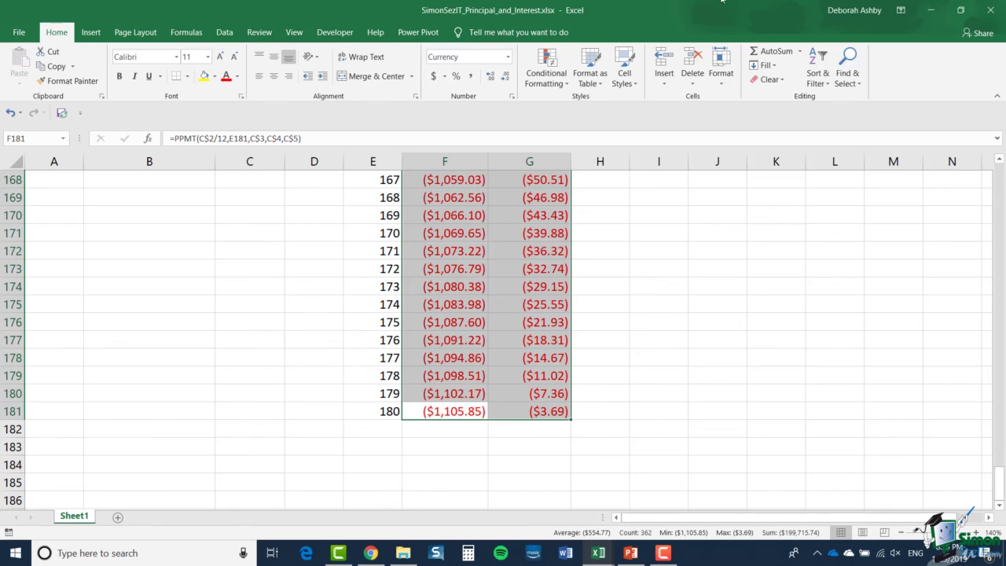
{"action": "left_click", "coordinate": [801, 52]}
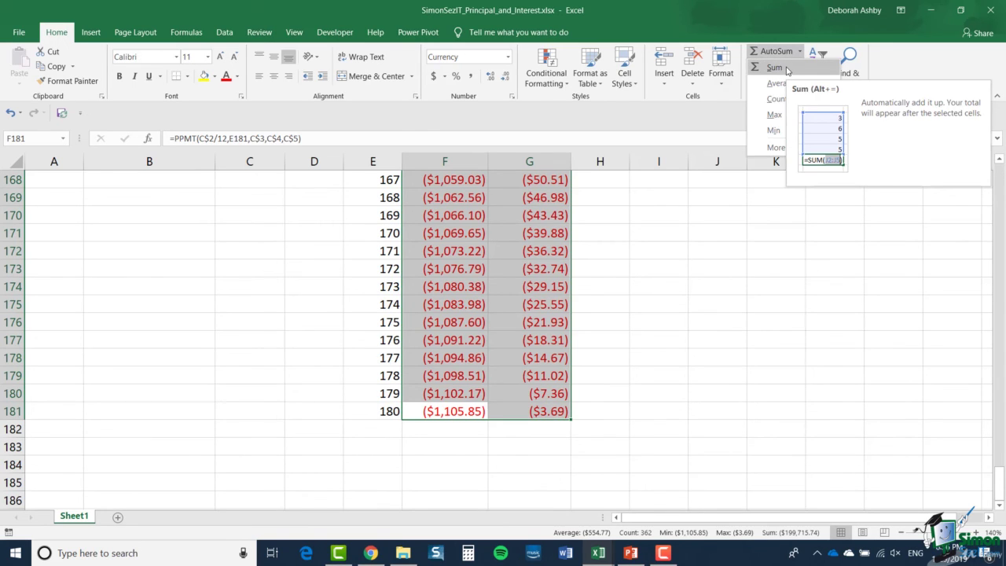
{"action": "left_click", "coordinate": [775, 68]}
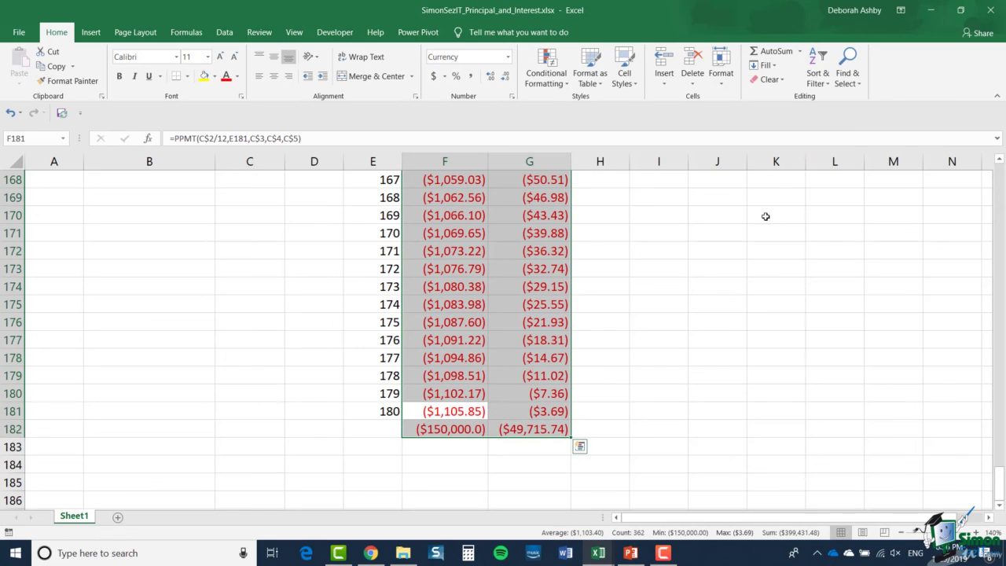
{"action": "left_click", "coordinate": [756, 352]}
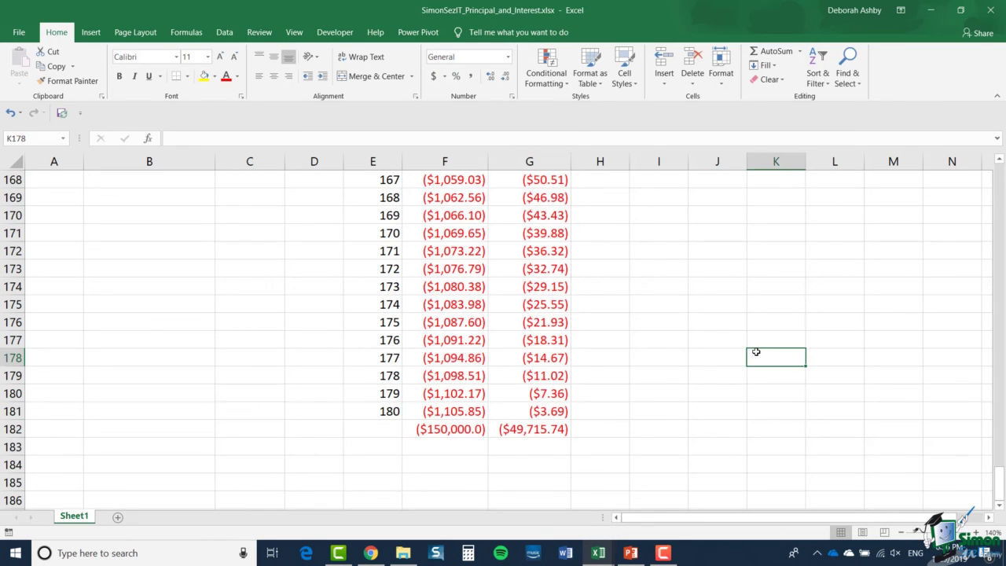